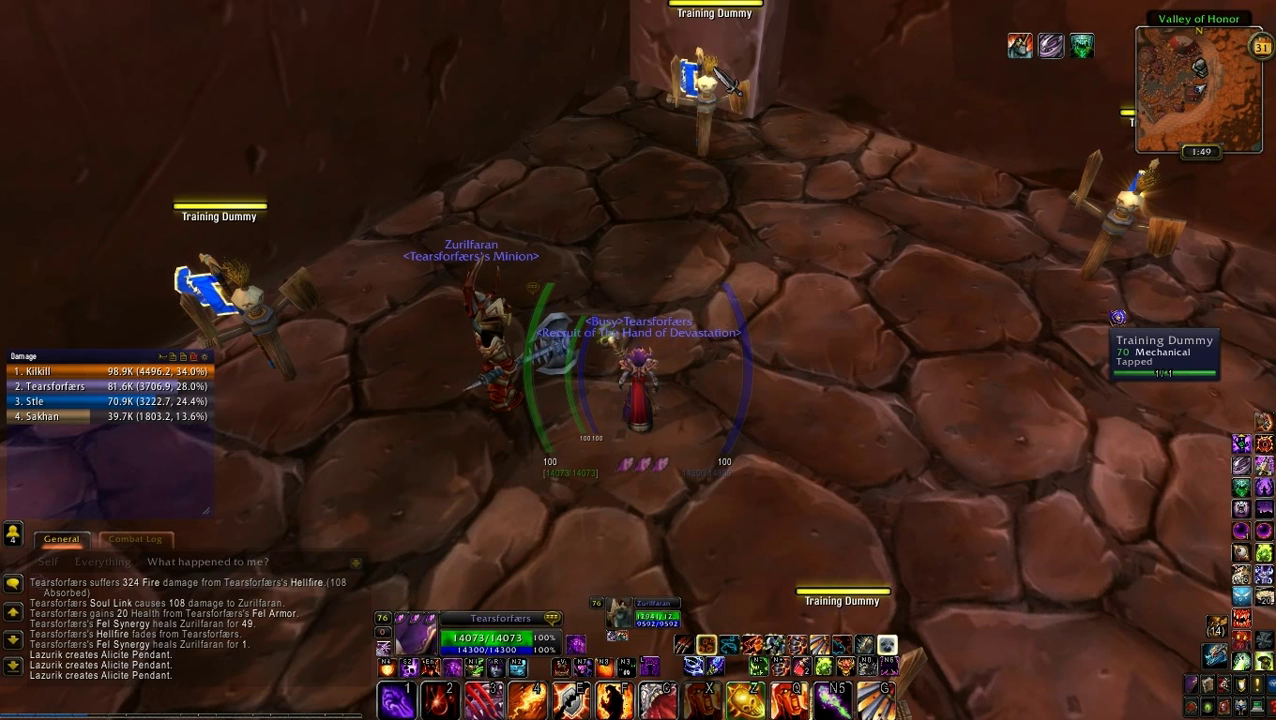
# Step: Target the far training dummy and clear the target twice to examine the HUD's player and target bars
pyautogui.click(700, 160)
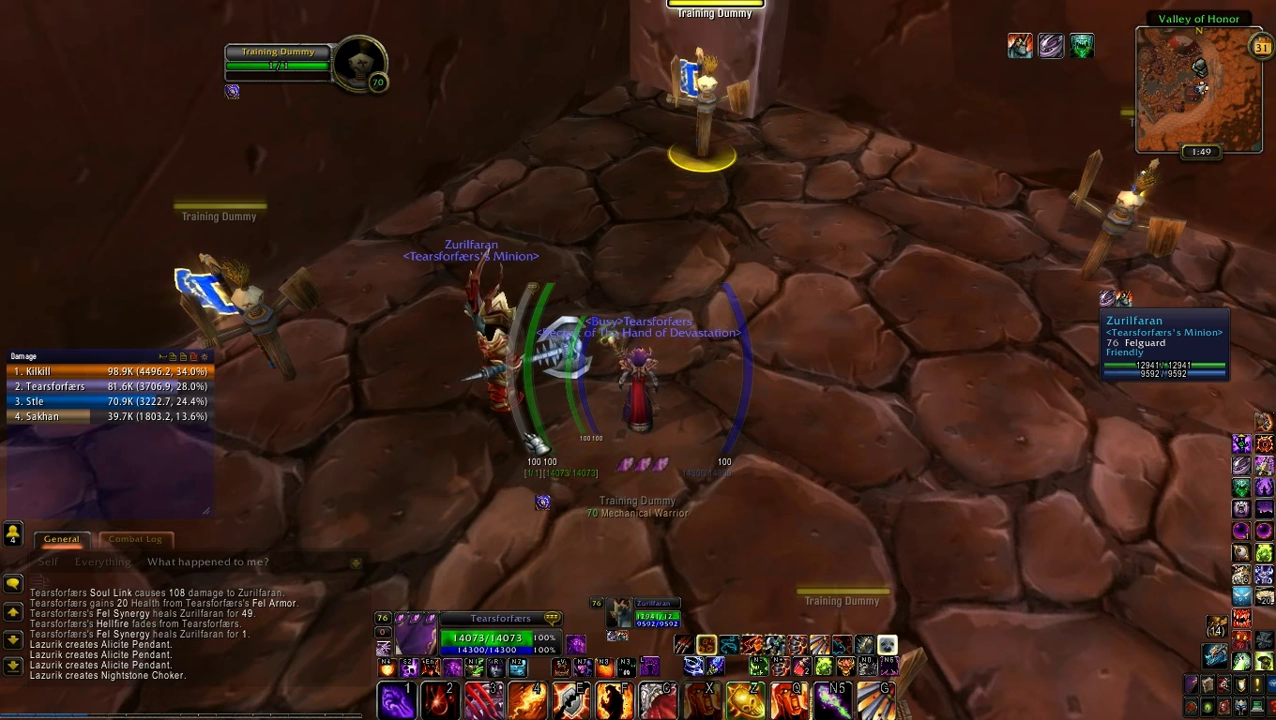
pyautogui.click(775, 305)
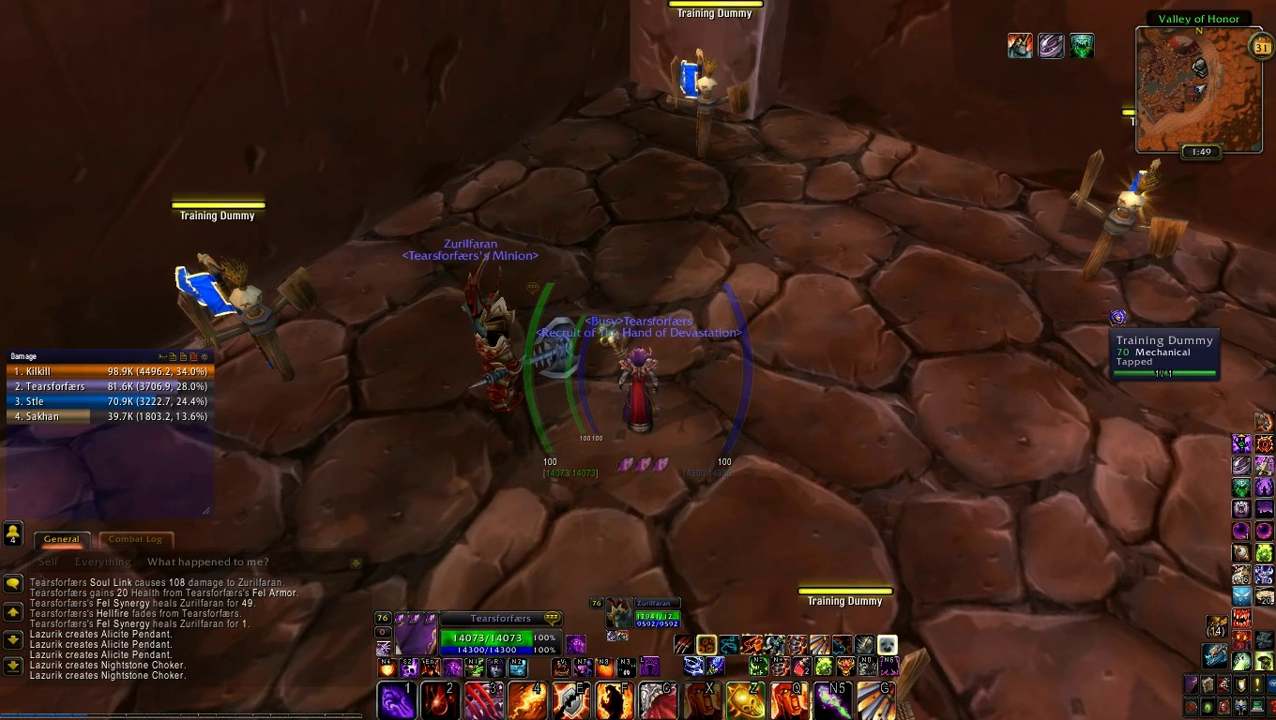
pyautogui.click(727, 101)
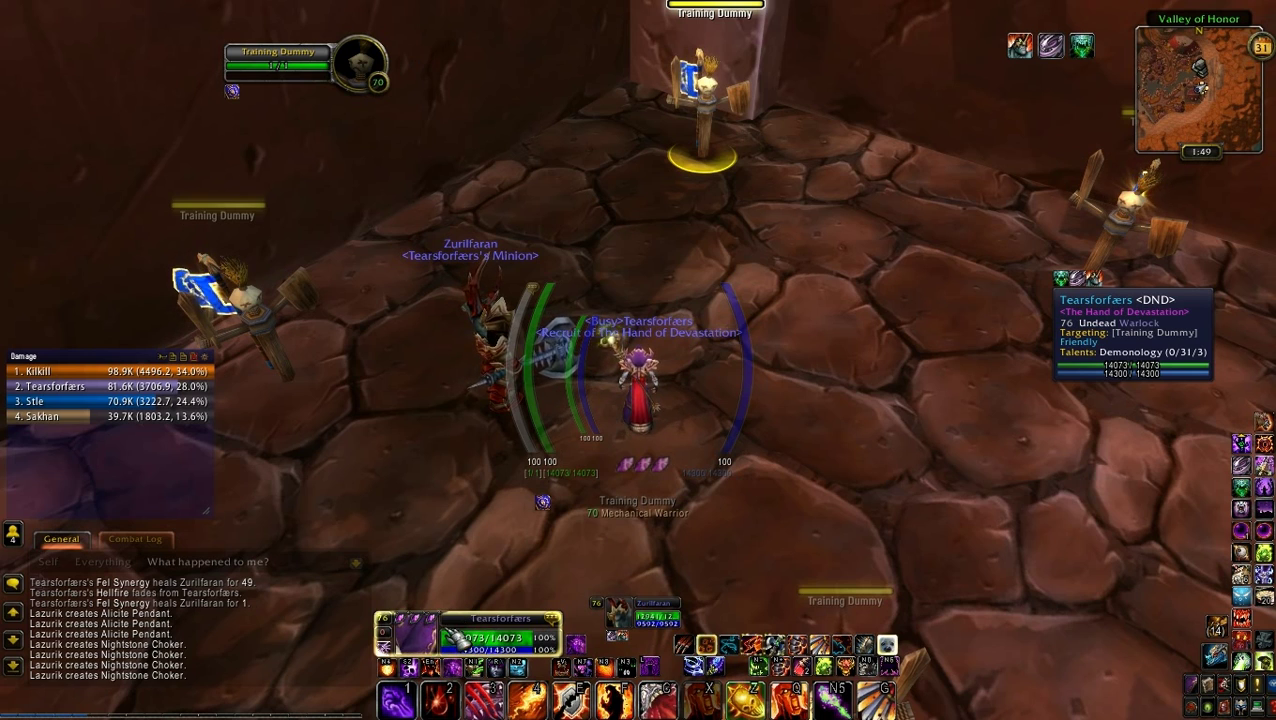
pyautogui.click(983, 549)
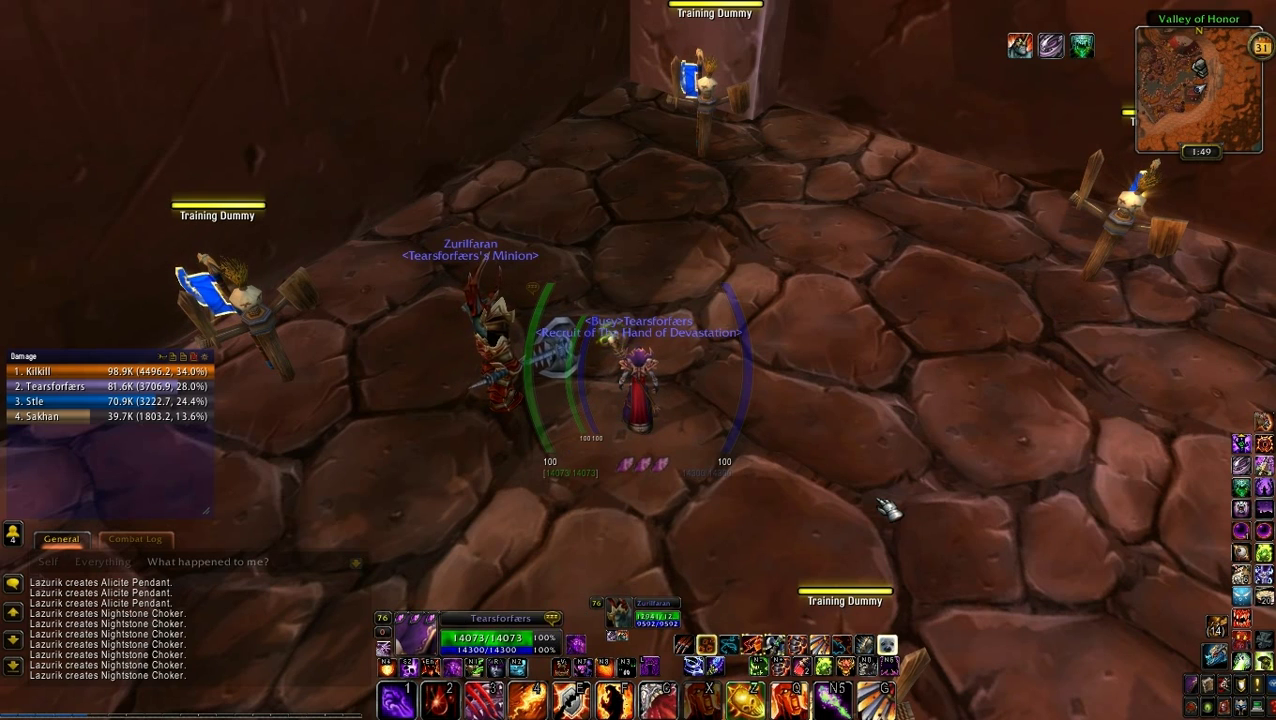
# Step: Open the IceHUD configuration with /icehud, collapse the module list and move the window clear of the HUD
pyautogui.write('/icehud')
pyautogui.press('Return')
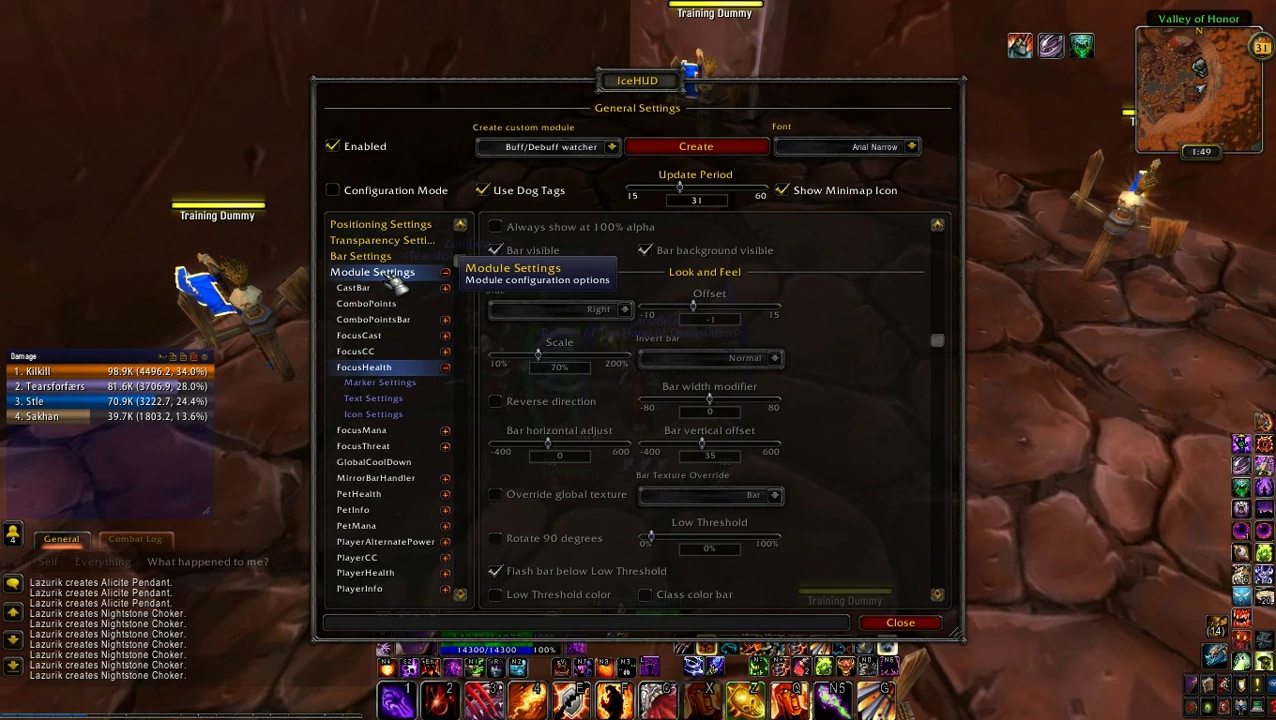
pyautogui.doubleClick(449, 277)
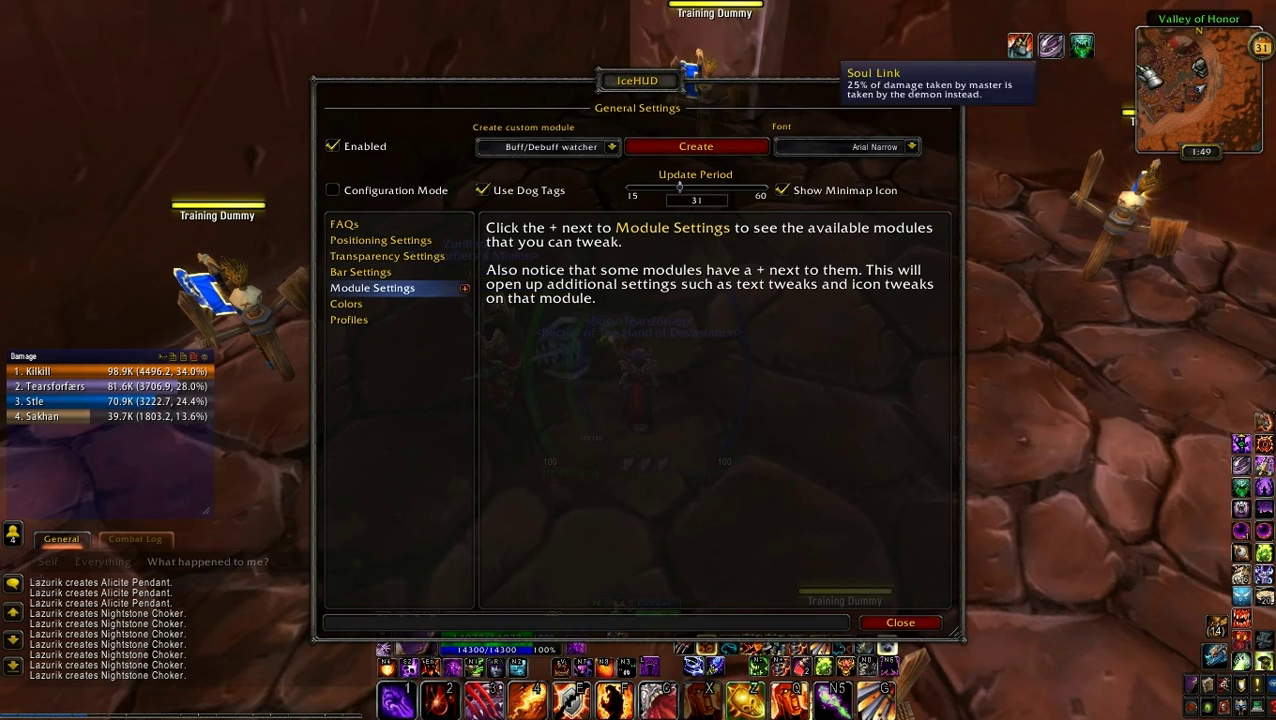
pyautogui.moveTo(620, 80); pyautogui.dragTo(1038, 72)
# Step: Expand the Module Settings list, collapse its FocusHealth entry and shift the configuration window further away from the HUD
pyautogui.click(773, 259)
pyautogui.click(877, 275)
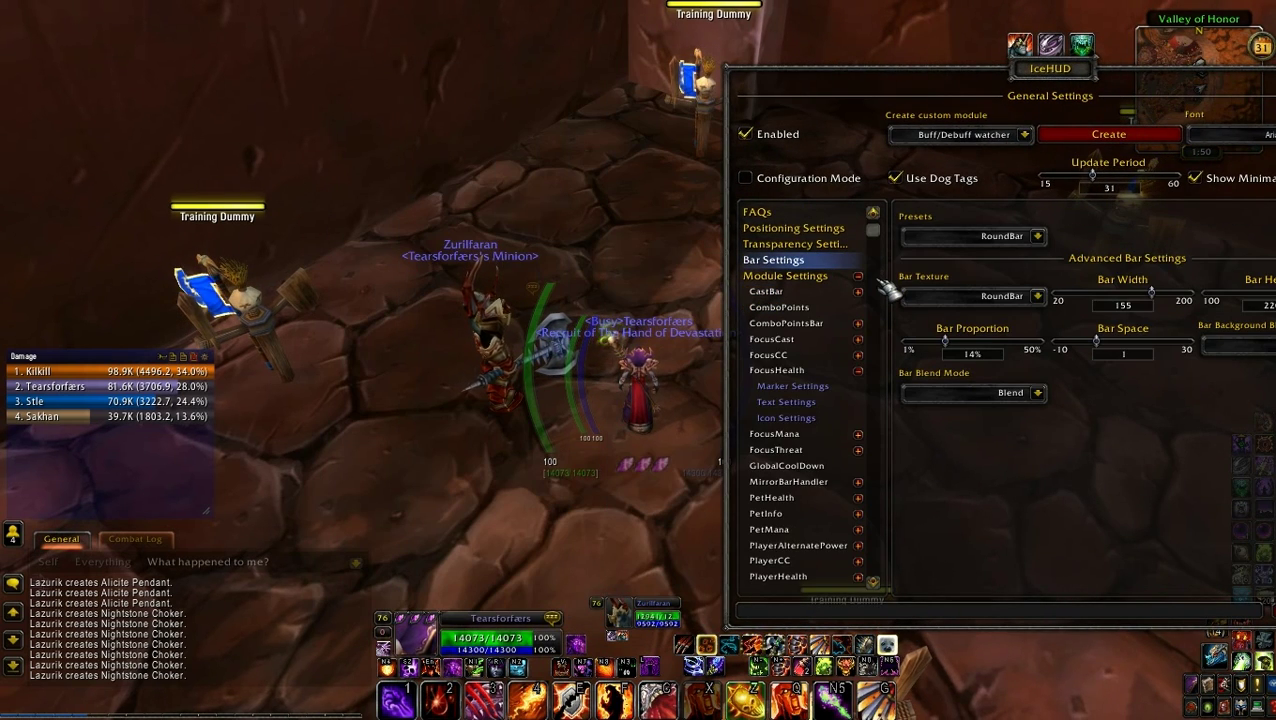
pyautogui.scroll(-3, 878, 288)
pyautogui.scroll(2, 866, 284)
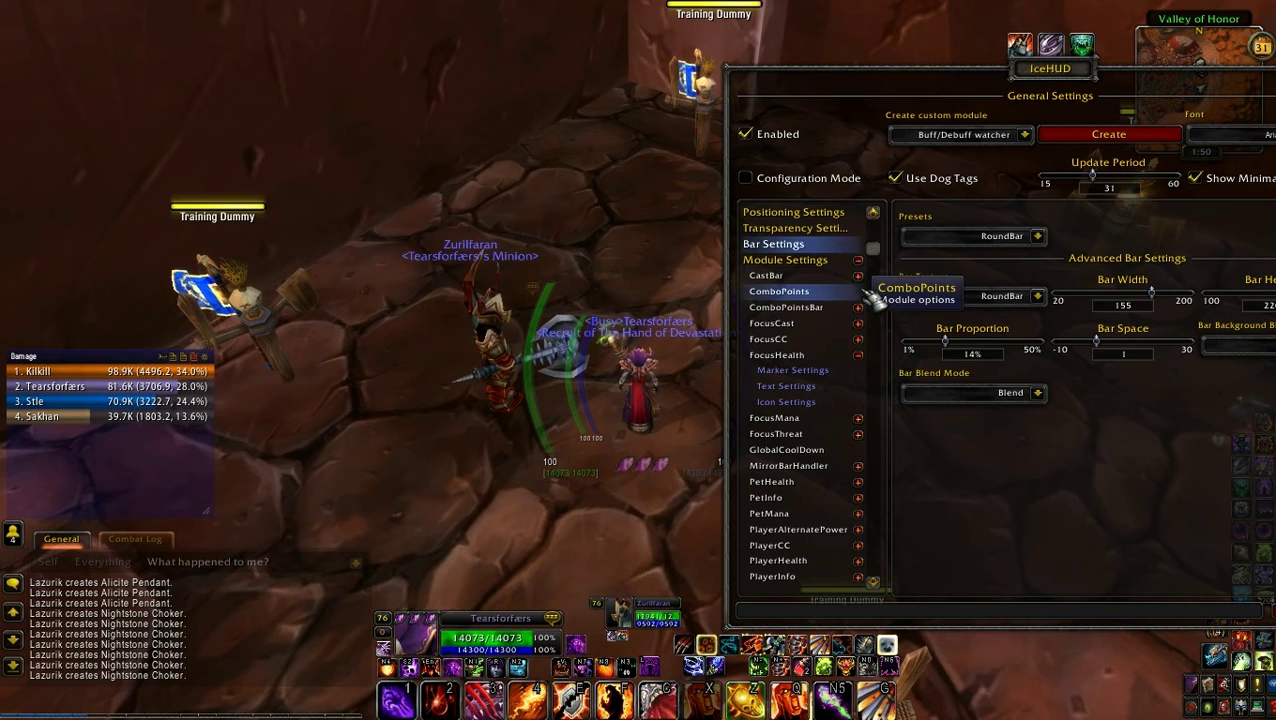
pyautogui.click(826, 262)
pyautogui.click(858, 355)
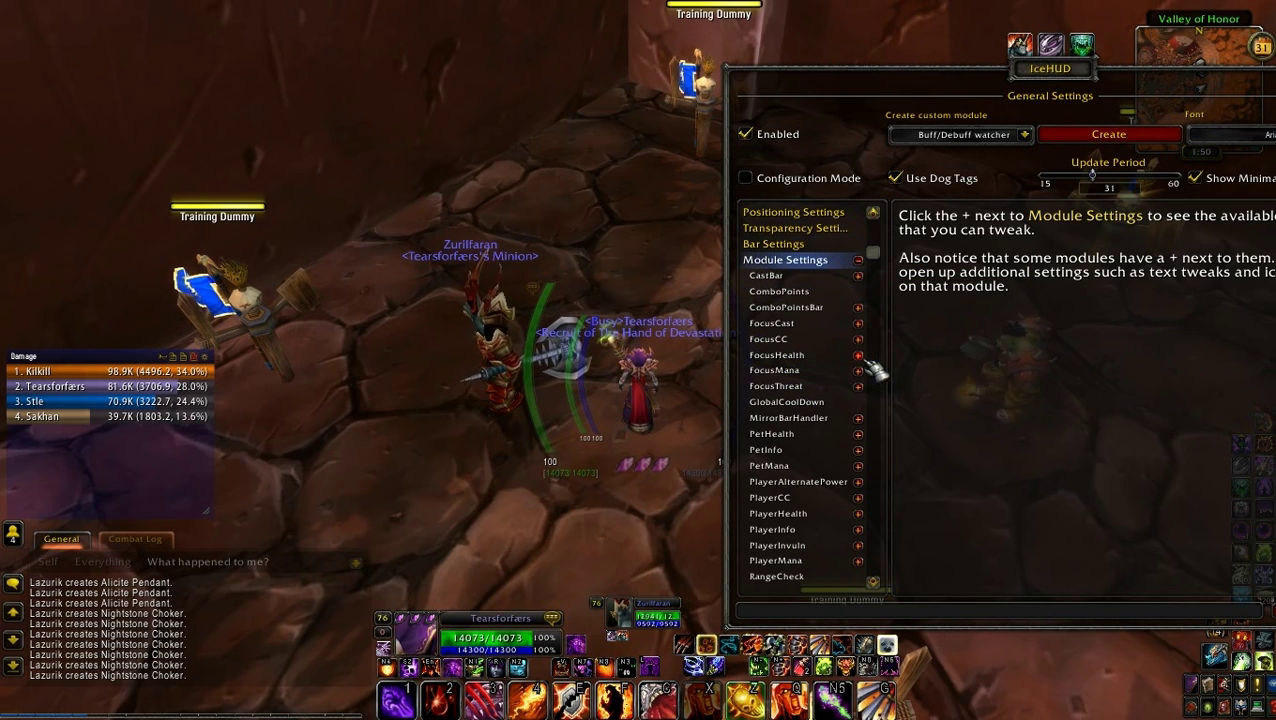
pyautogui.moveTo(1059, 77); pyautogui.dragTo(1070, 77)
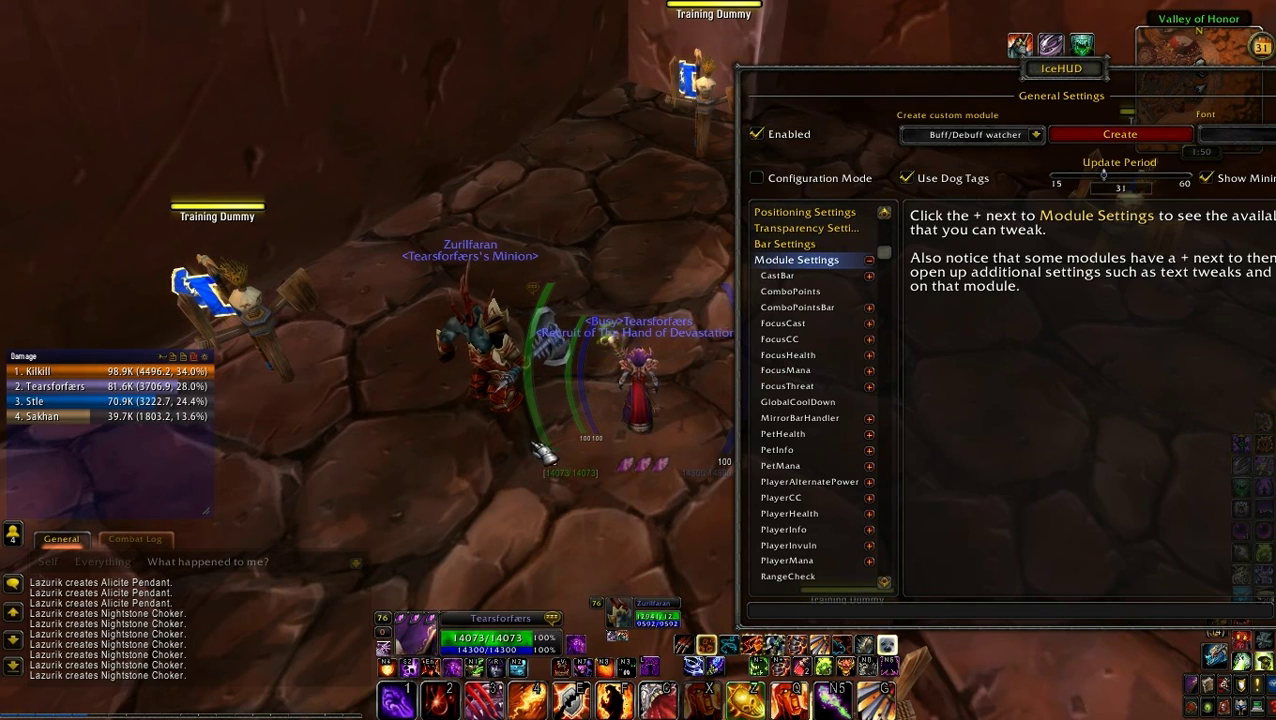
# Step: Set the PlayerMana bar's side to Left with an offset of 2
pyautogui.scroll(-3, 826, 370)
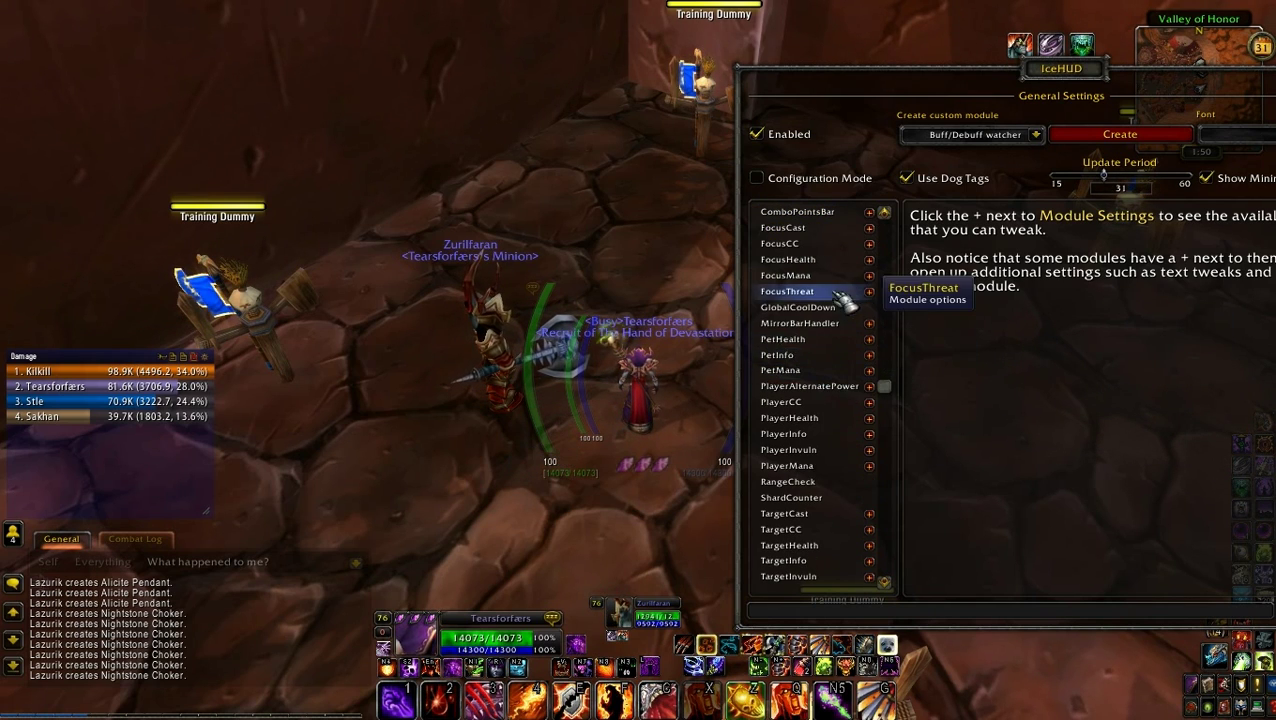
pyautogui.click(832, 465)
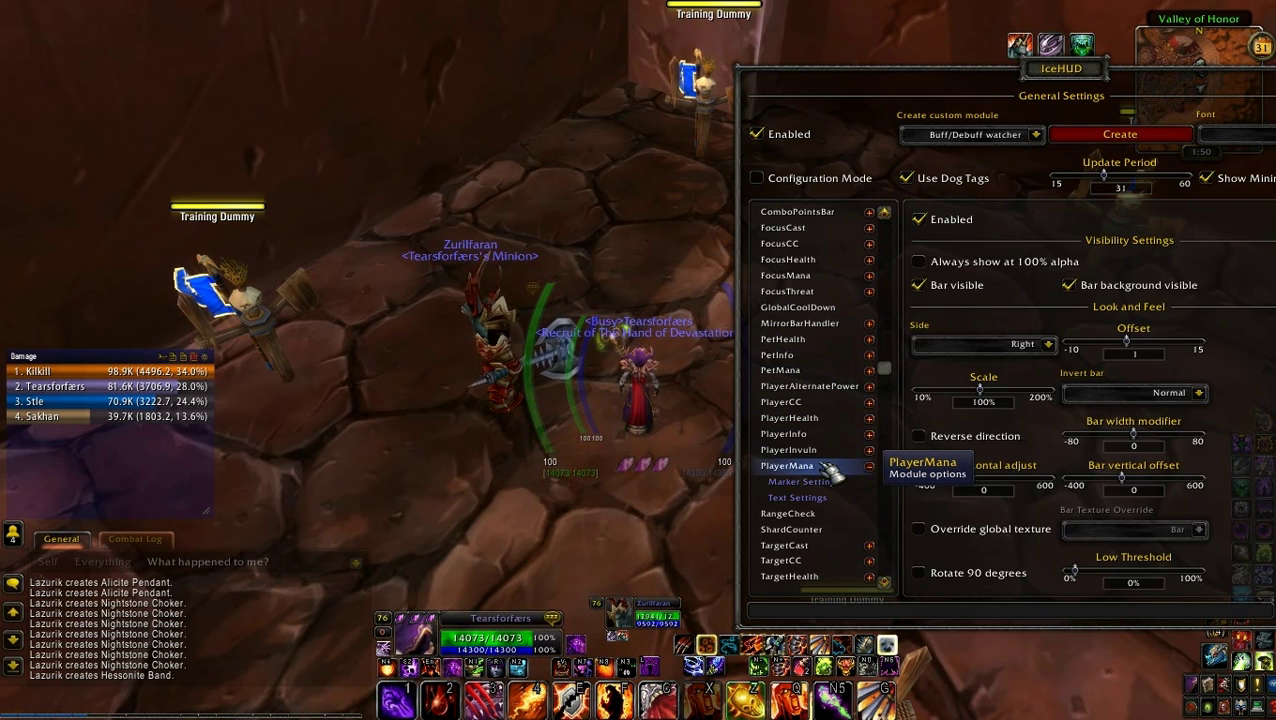
pyautogui.click(1048, 346)
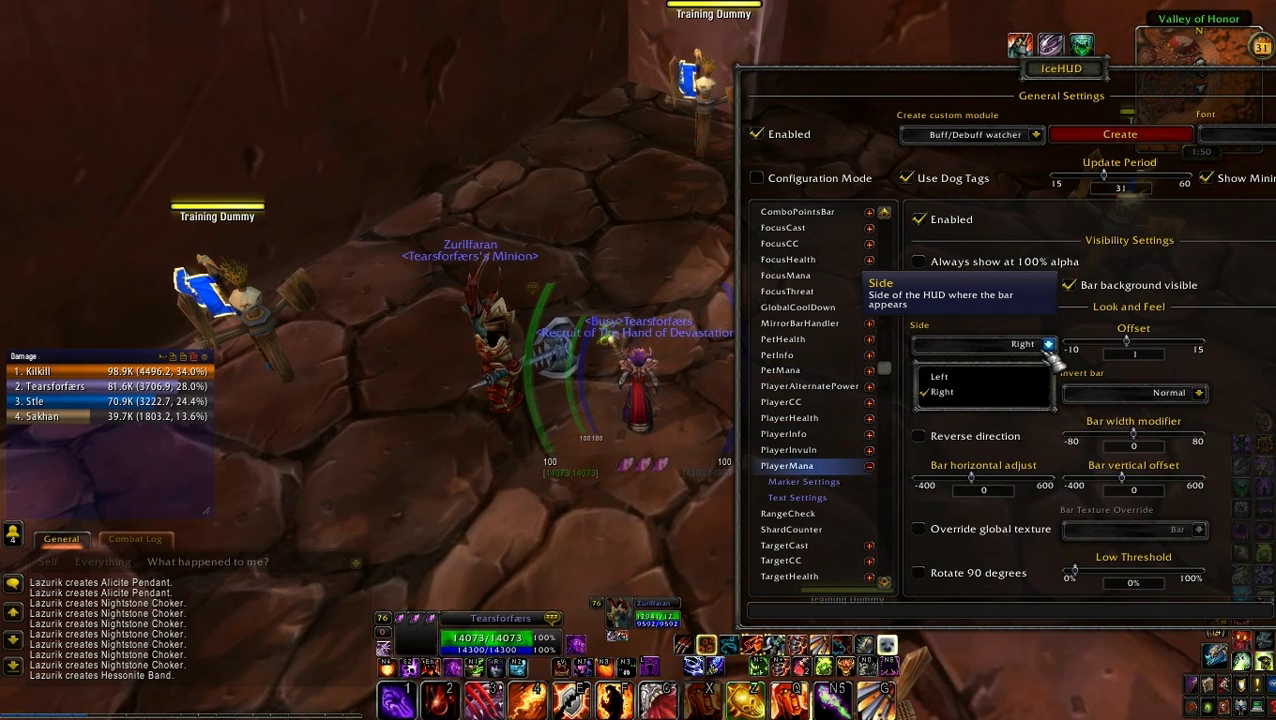
pyautogui.click(940, 377)
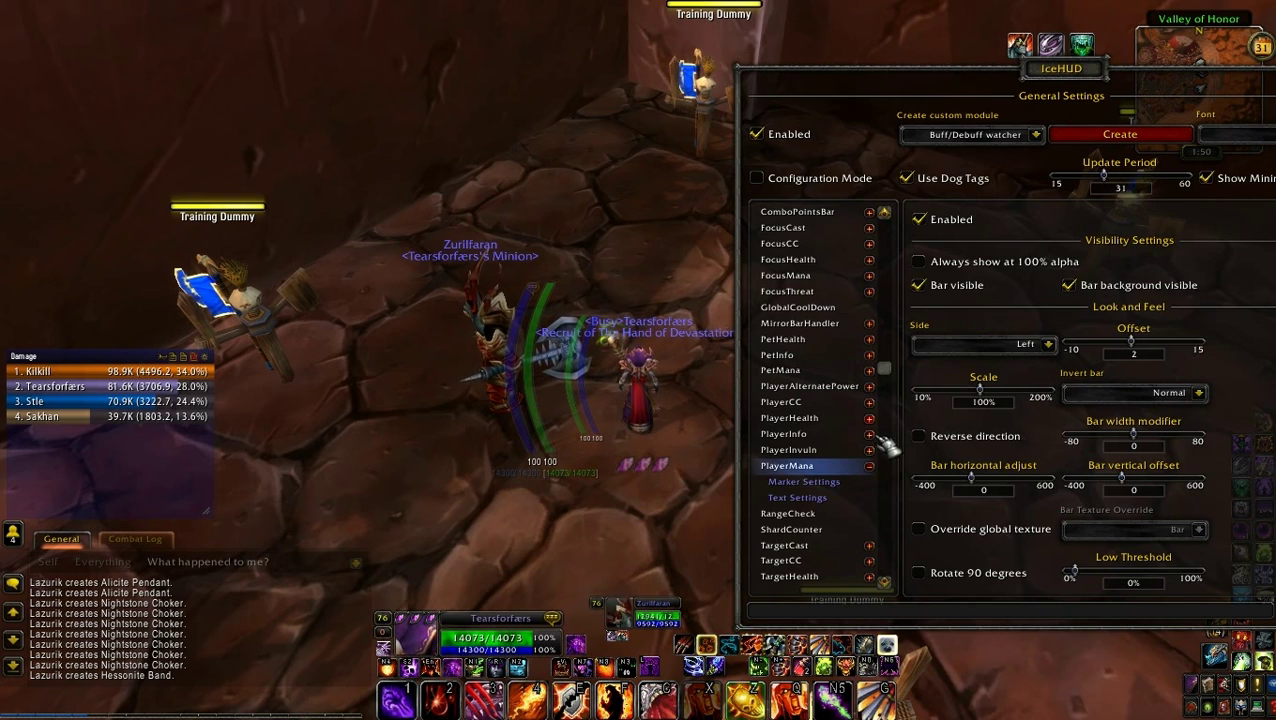
# Step: Set the TargetHealth bar's side to Right
pyautogui.scroll(-5, 884, 470)
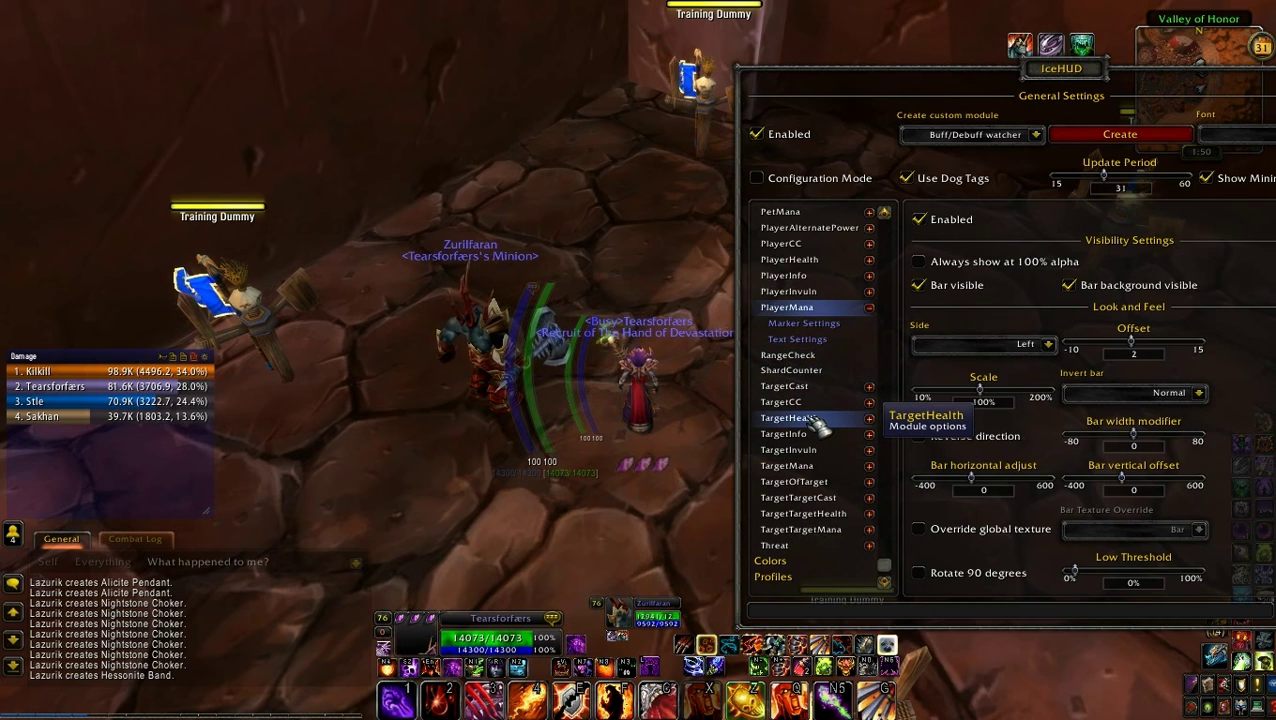
pyautogui.click(1046, 345)
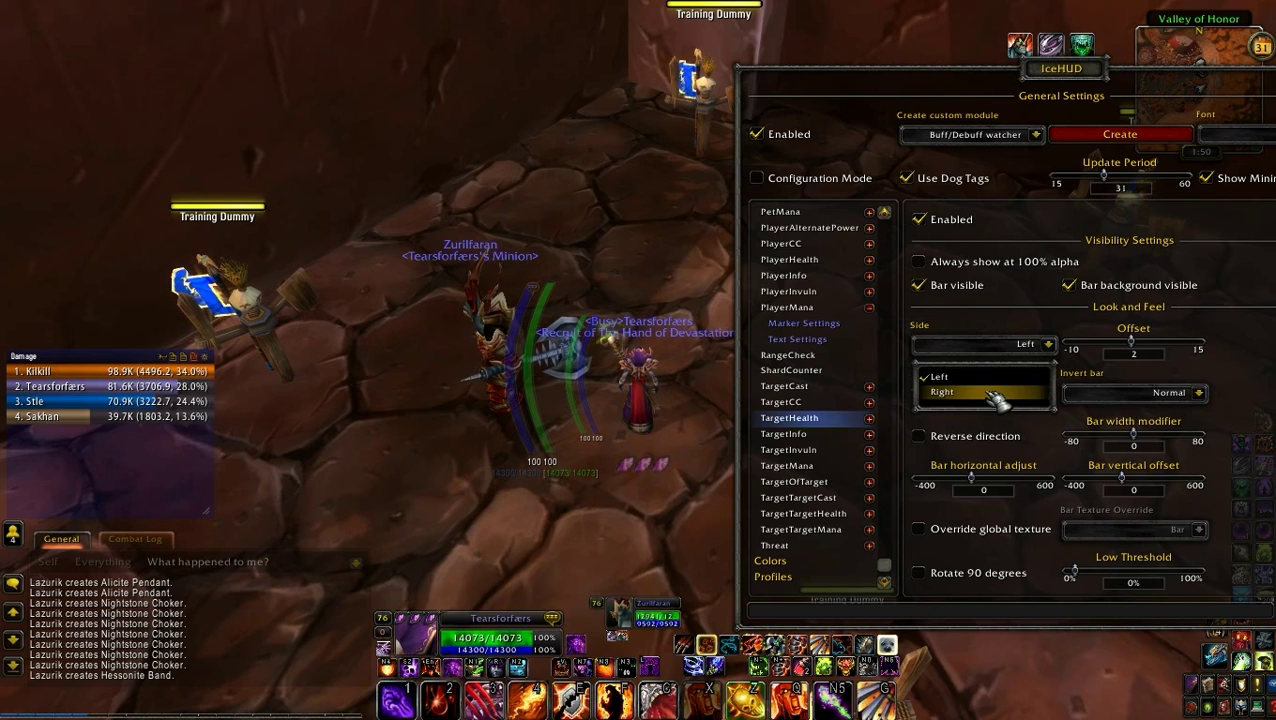
pyautogui.click(940, 390)
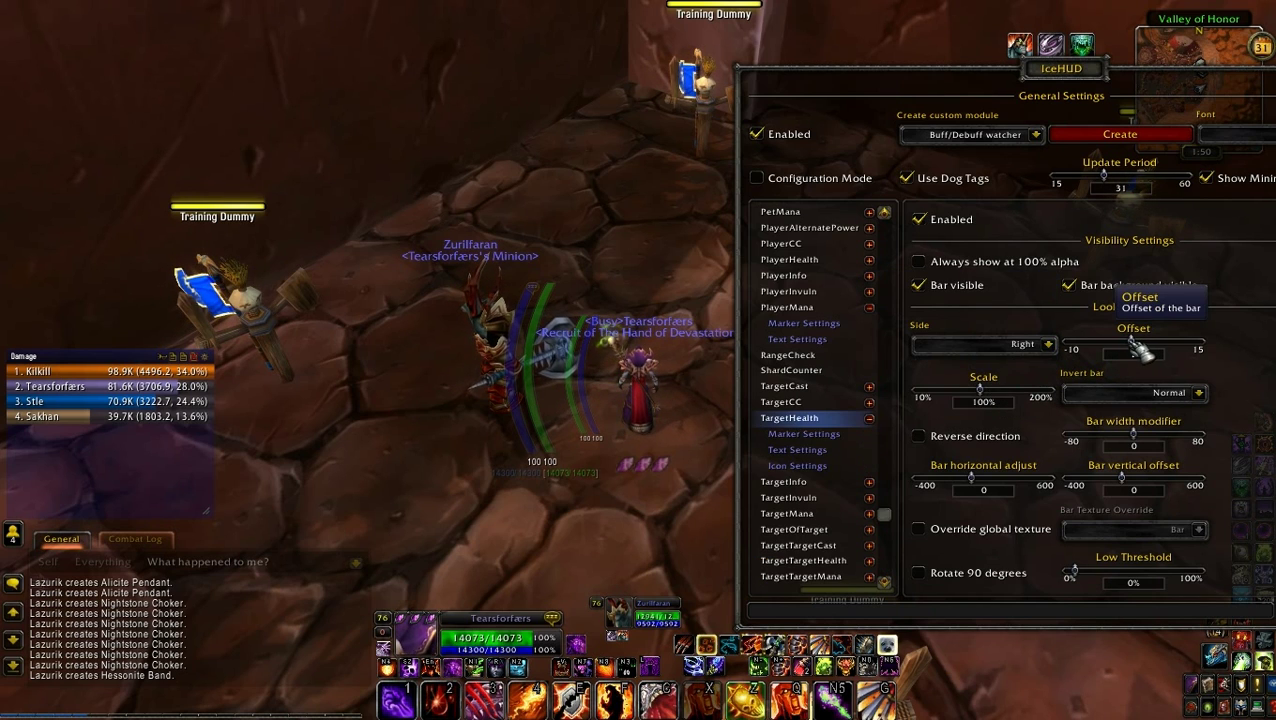
# Step: Target the training dummy and open the TargetMana module settings, collapsing the TargetHealth entry
pyautogui.moveTo(1088, 78); pyautogui.dragTo(378, 48)
pyautogui.click(704, 100)
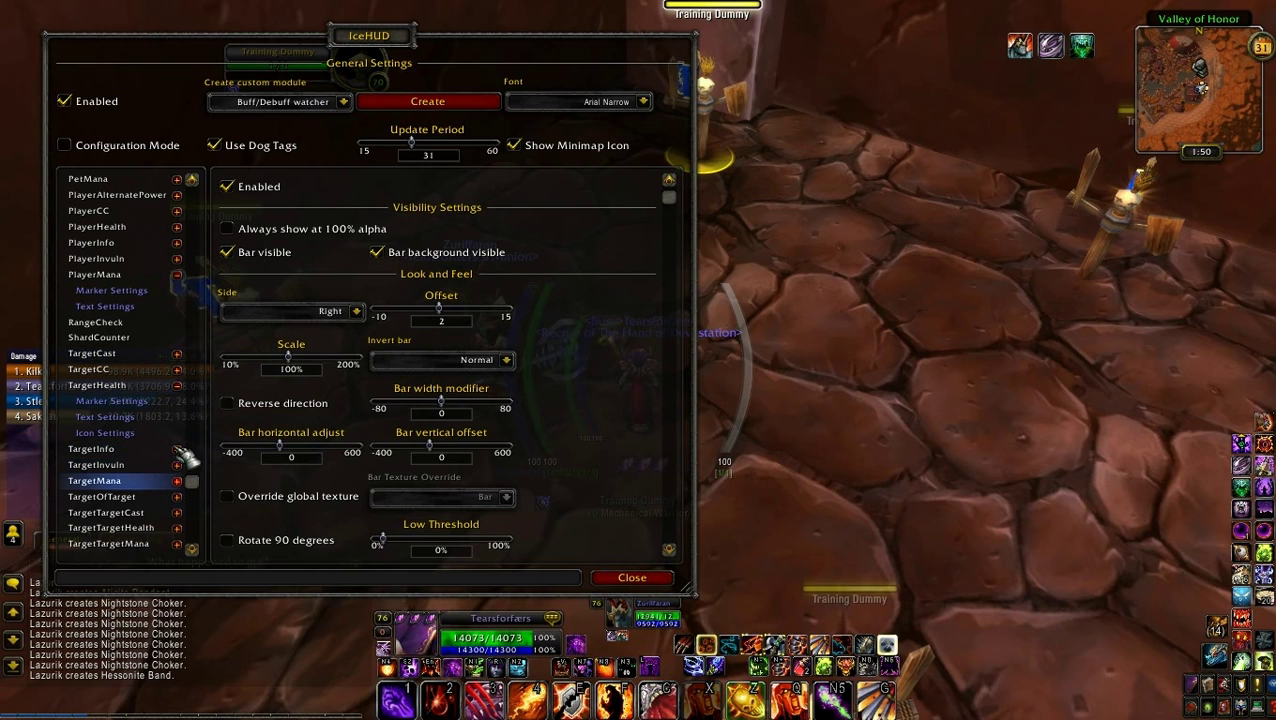
pyautogui.click(179, 386)
pyautogui.click(177, 434)
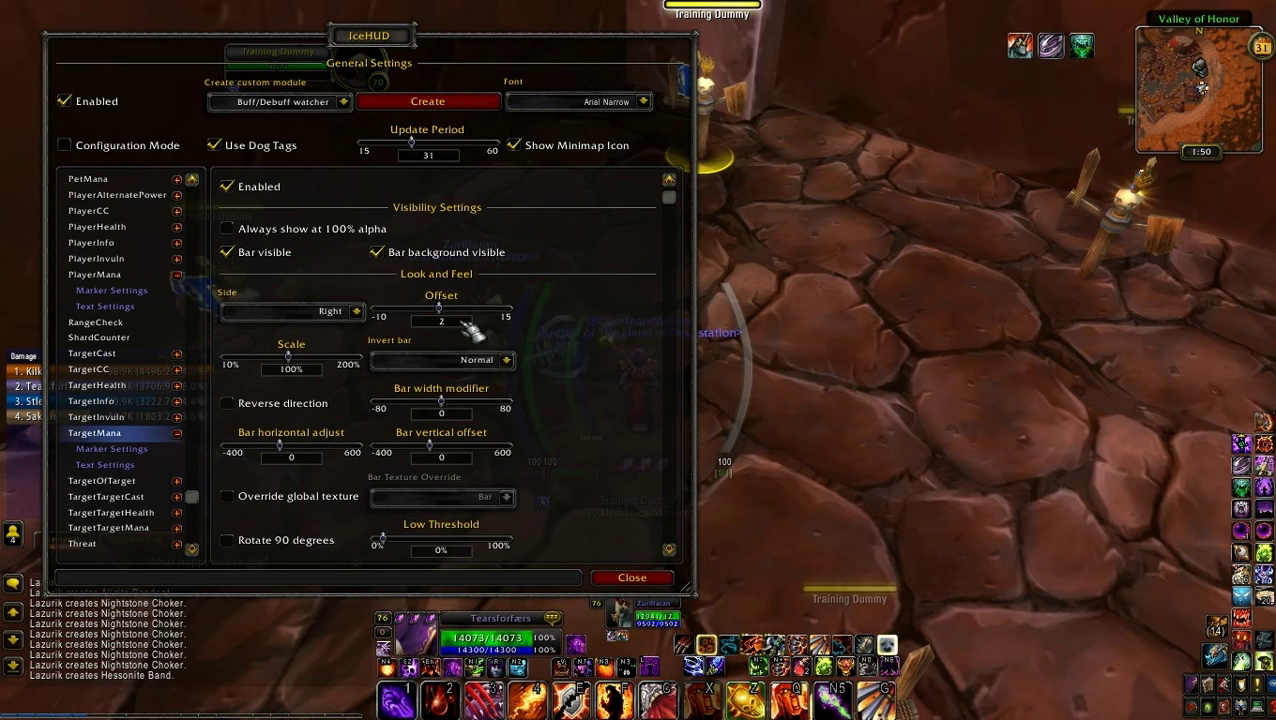
pyautogui.moveTo(869, 222); pyautogui.dragTo(835, 222)
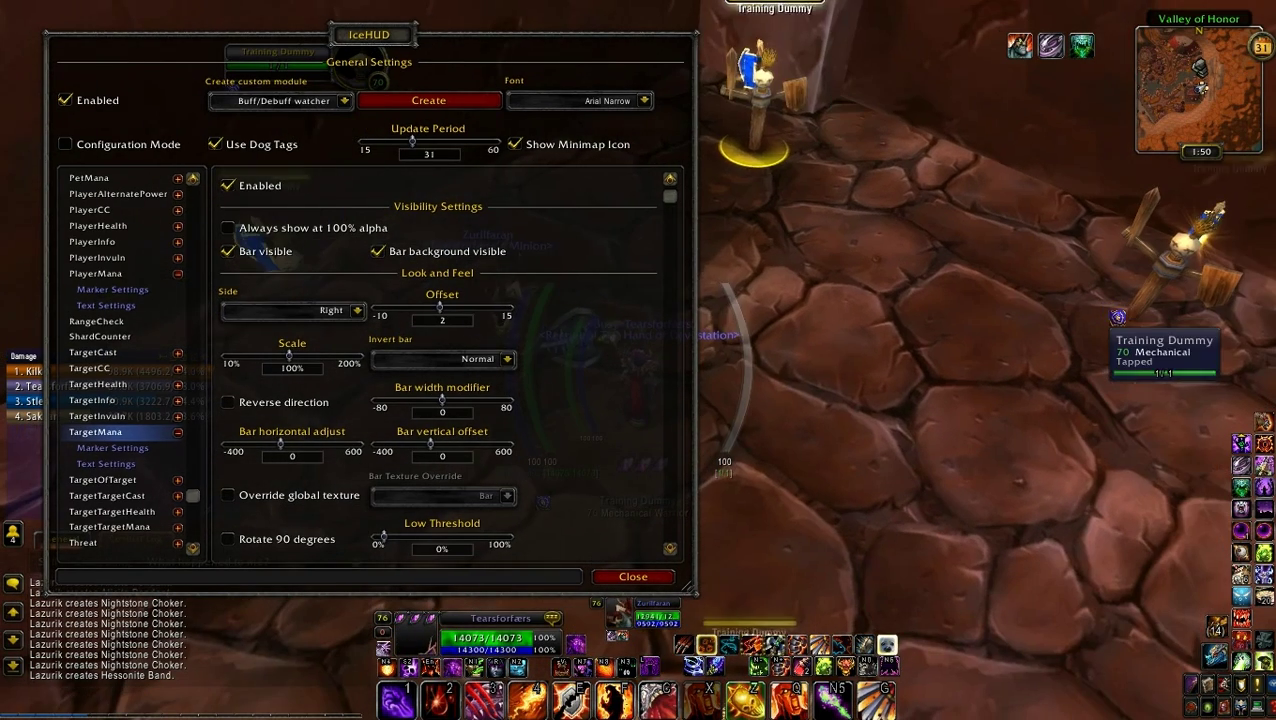
# Step: Target the own character, channel and cancel Hellfire twice to examine the health, mana and cast bars, and clear the target
pyautogui.moveTo(370, 36); pyautogui.dragTo(1274, 141)
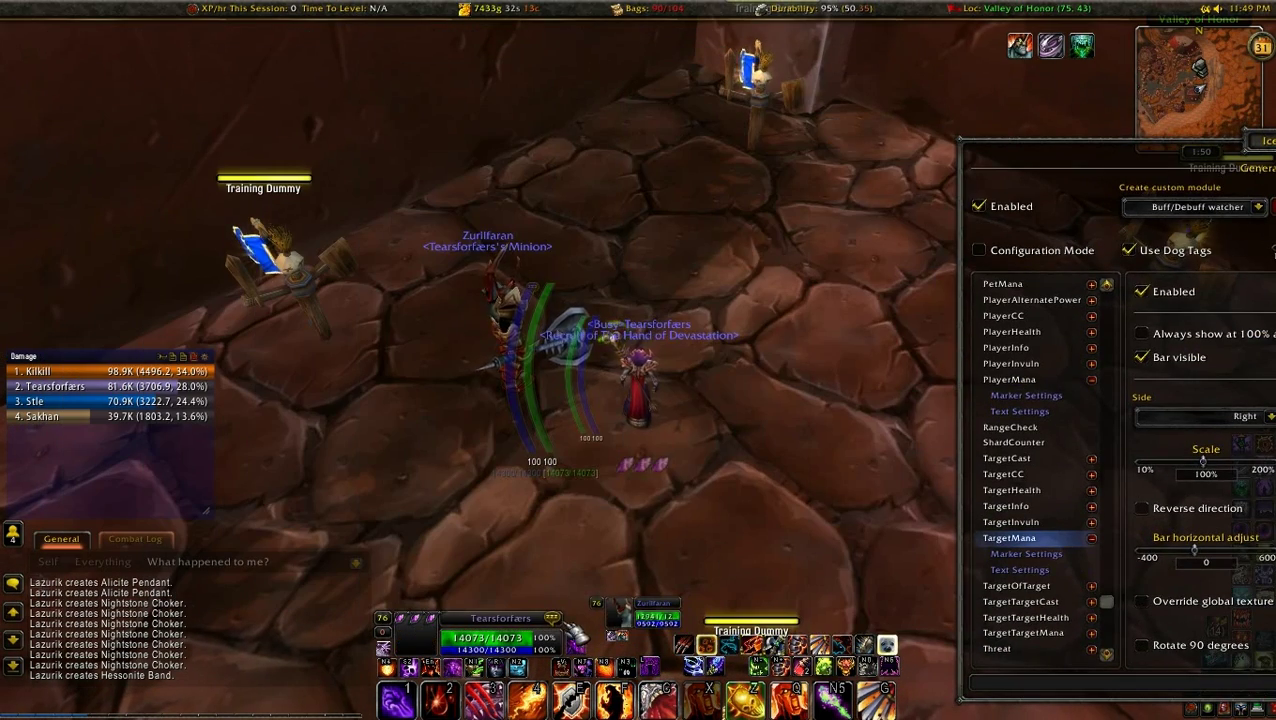
pyautogui.click(474, 616)
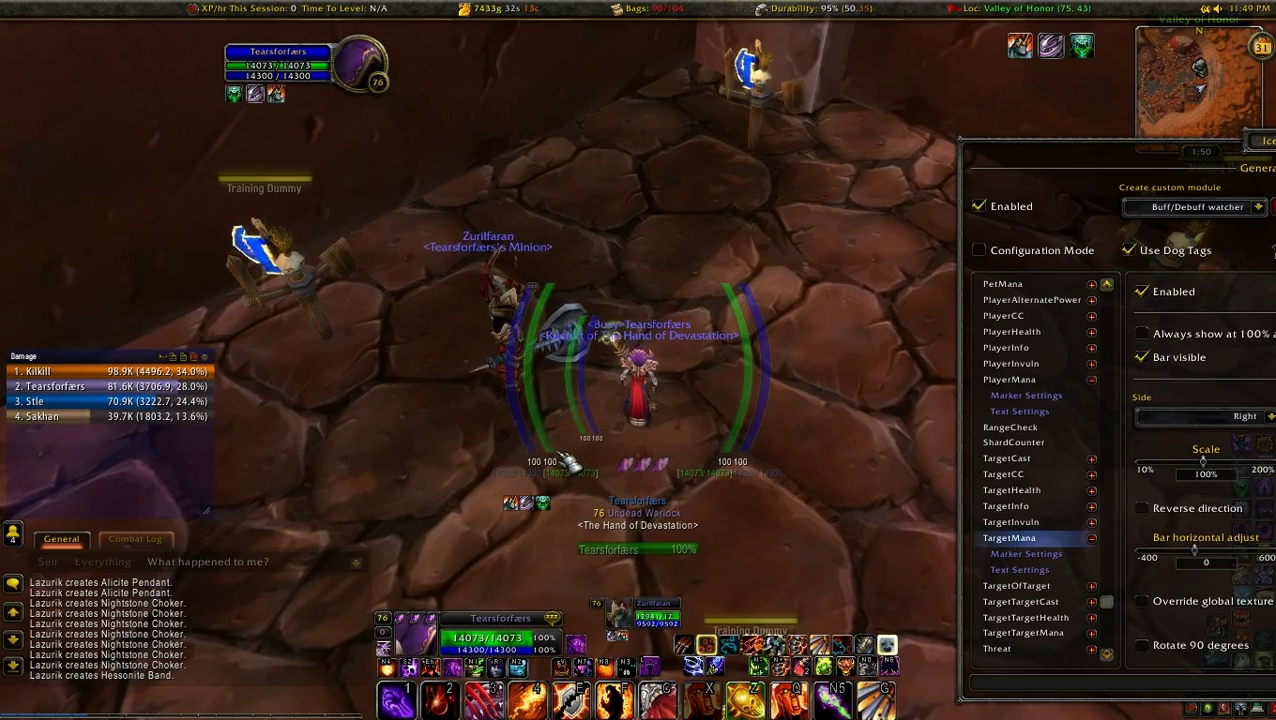
pyautogui.click(708, 433)
pyautogui.press('f')
pyautogui.click(484, 640)
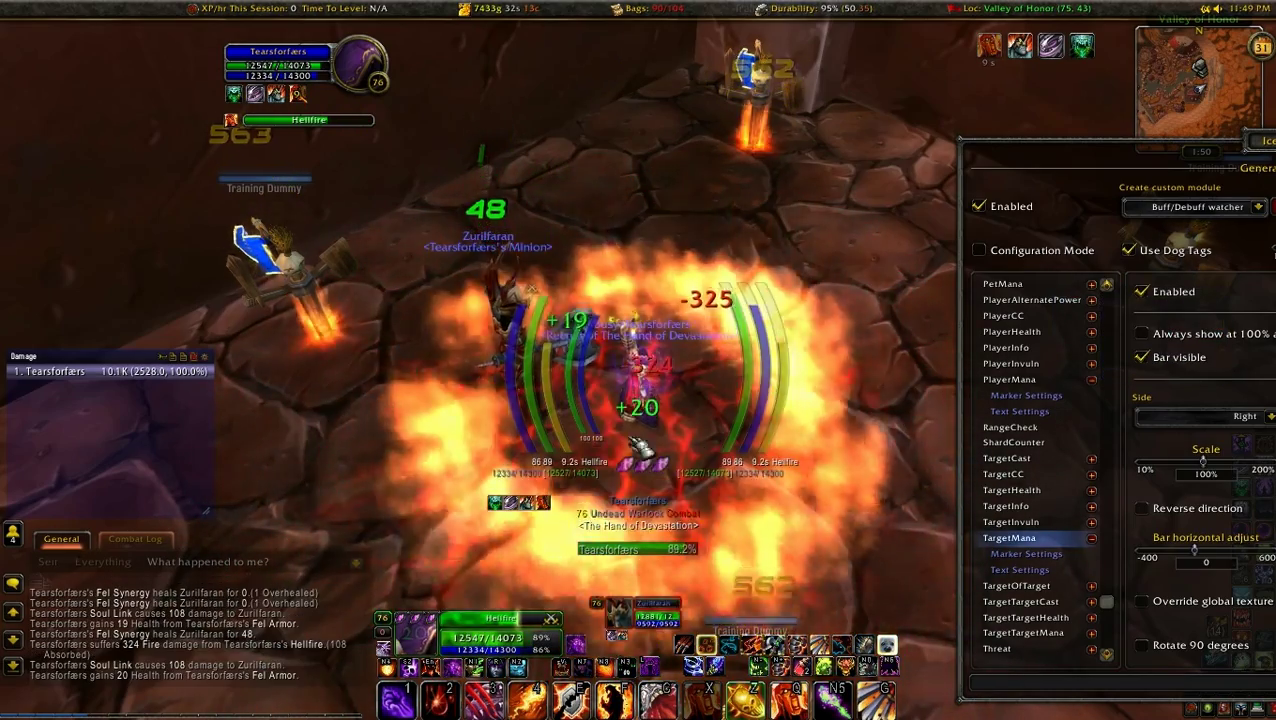
pyautogui.press('Escape')
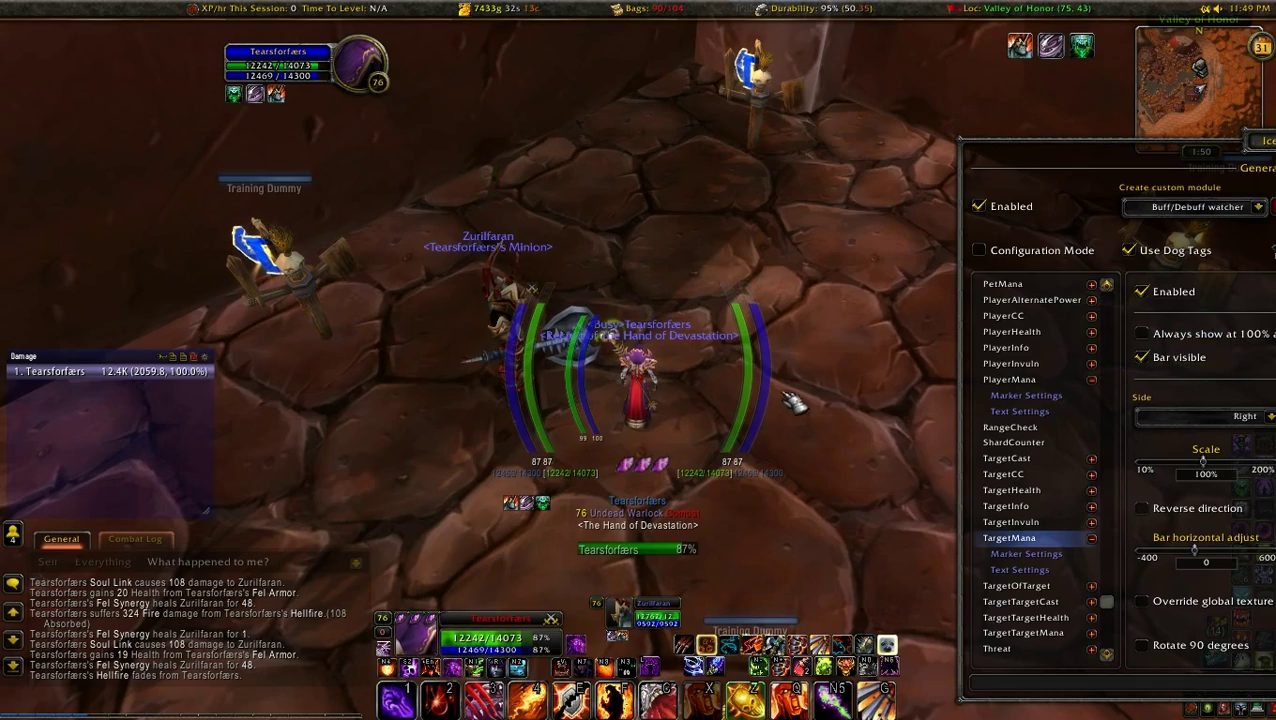
pyautogui.press('f')
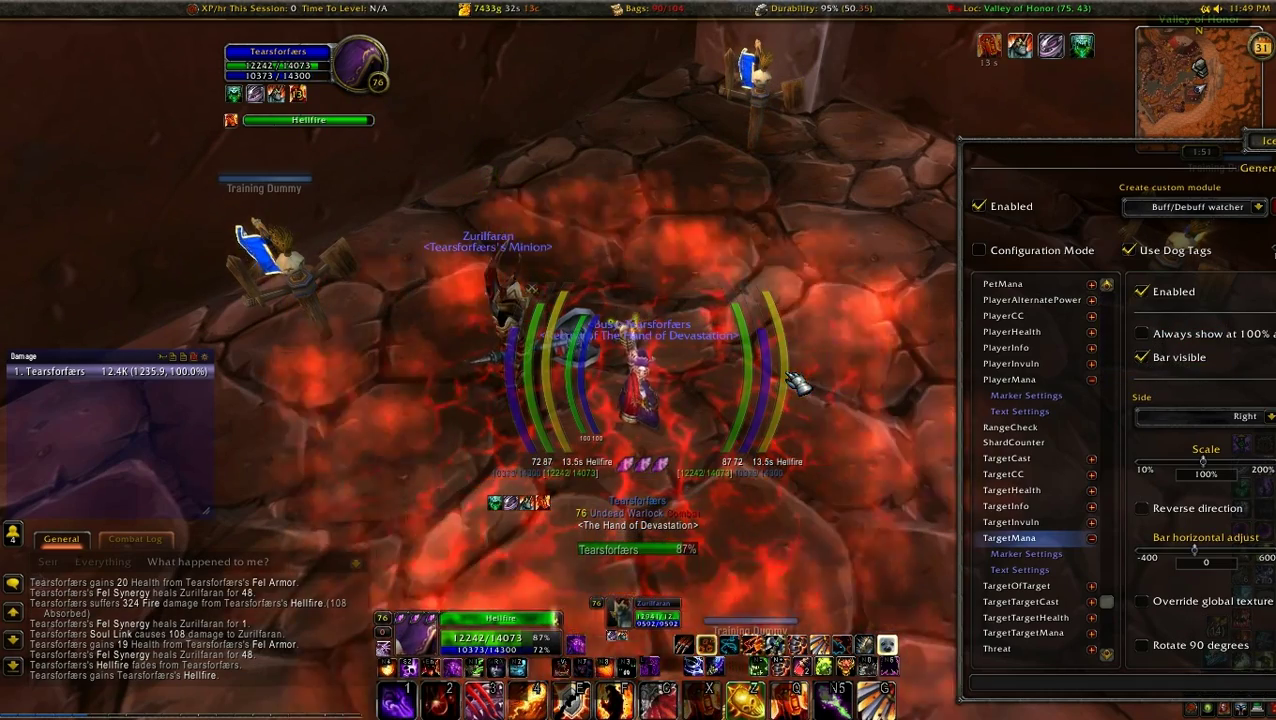
pyautogui.press('Escape')
pyautogui.moveTo(1264, 141); pyautogui.dragTo(1220, 134)
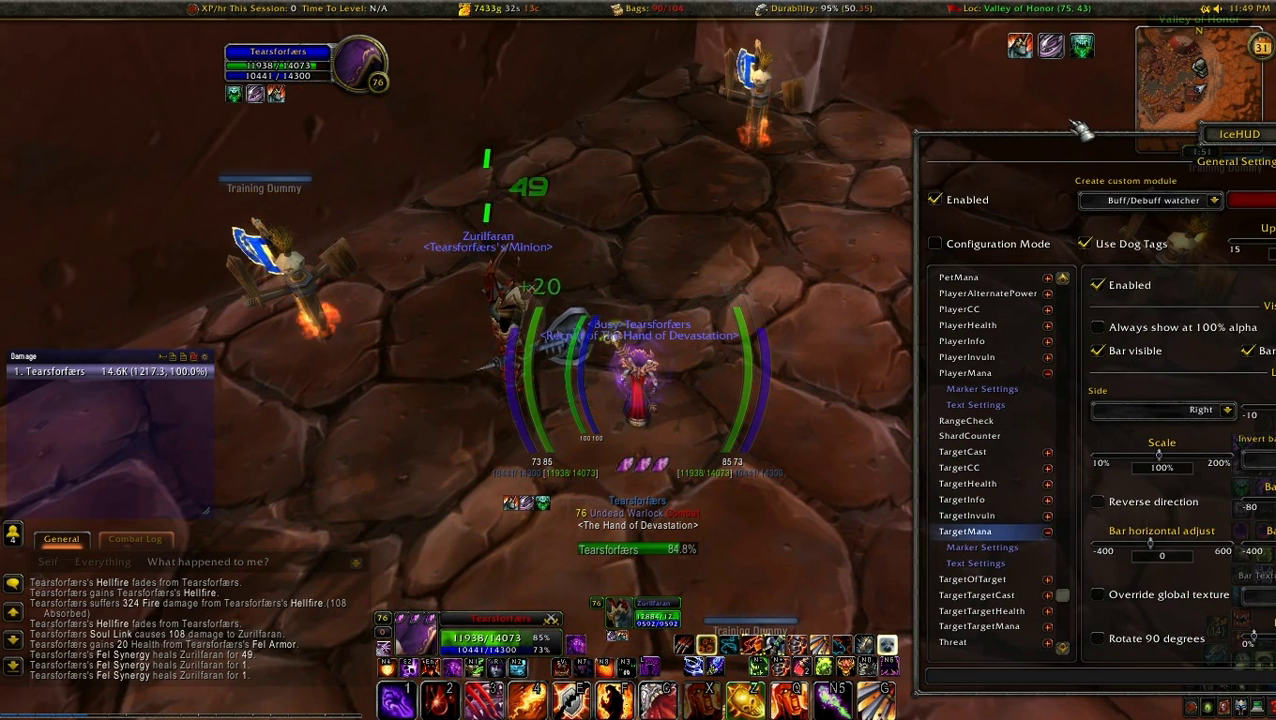
pyautogui.click(1078, 123)
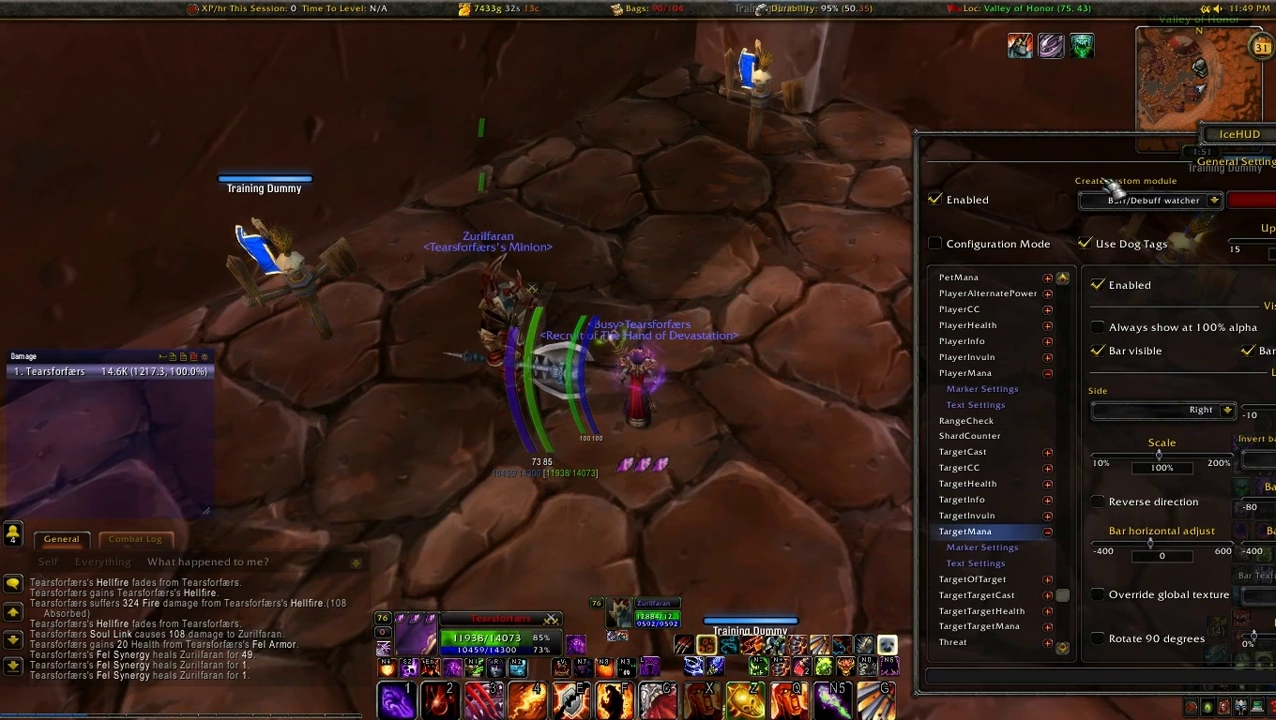
# Step: Set the TargetCast bar's offset to 0 and move the configuration window into full view
pyautogui.click(1048, 532)
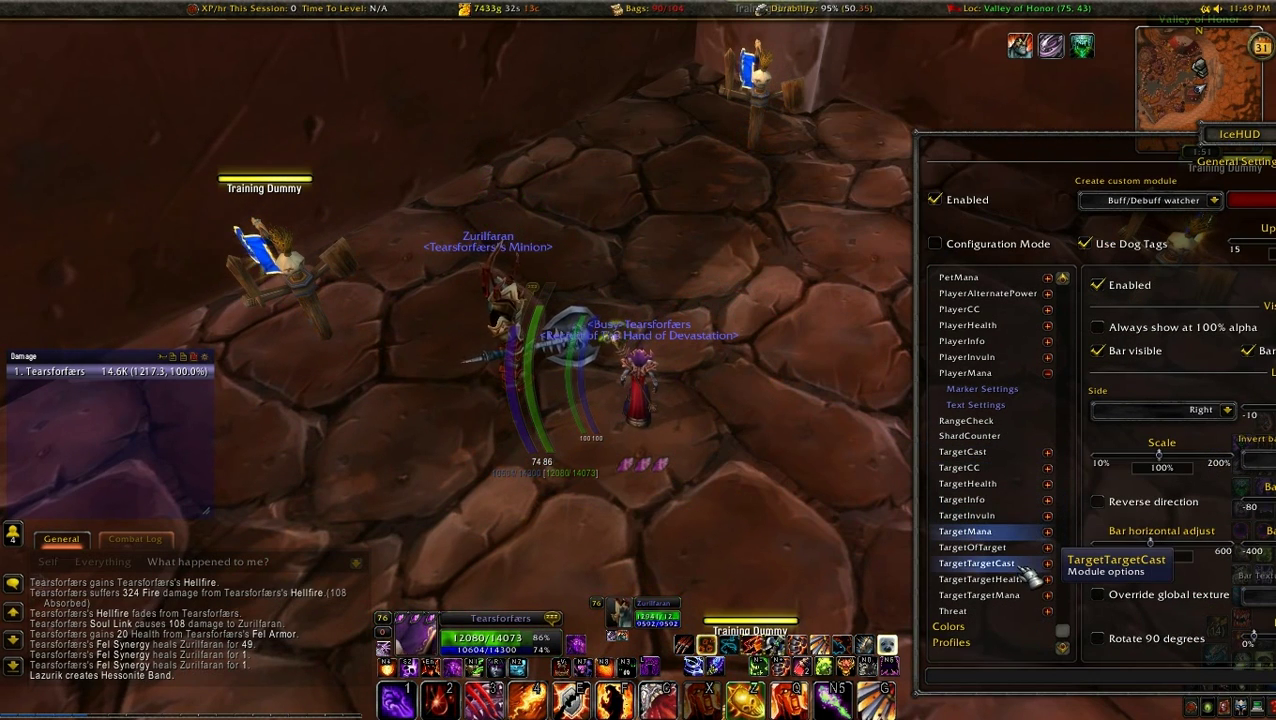
pyautogui.click(1000, 453)
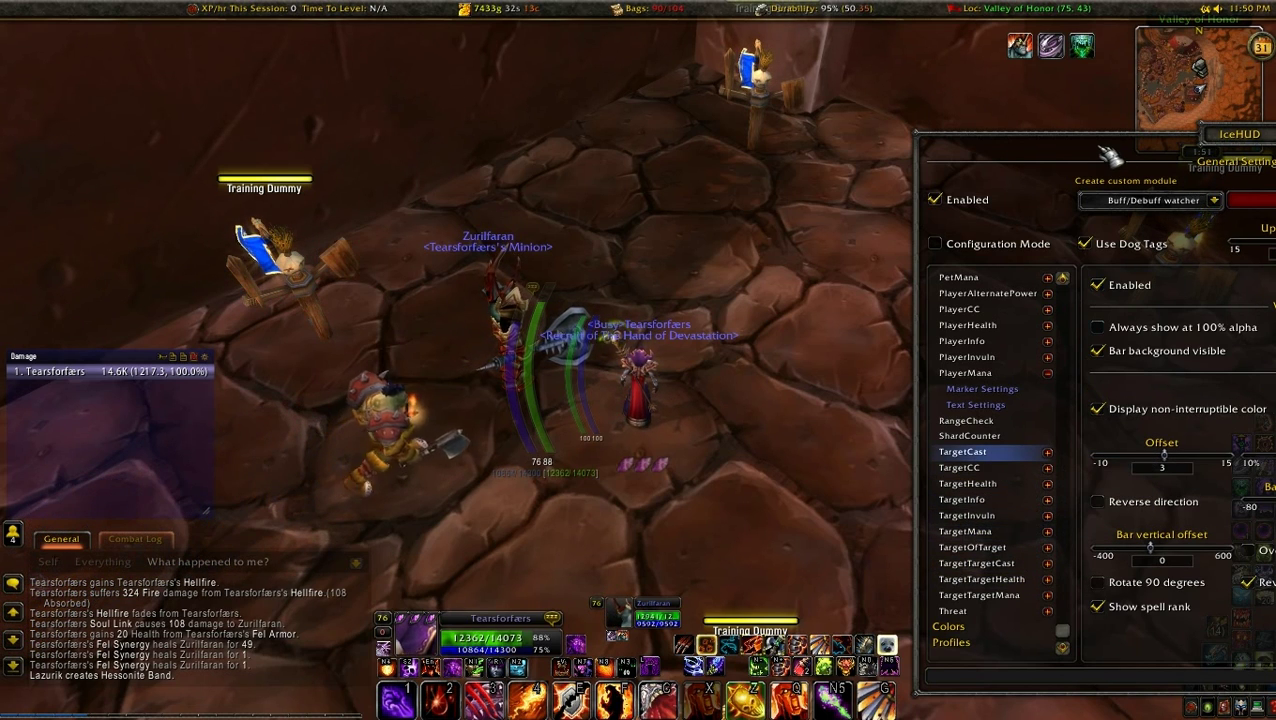
pyautogui.moveTo(1249, 135); pyautogui.dragTo(956, 115)
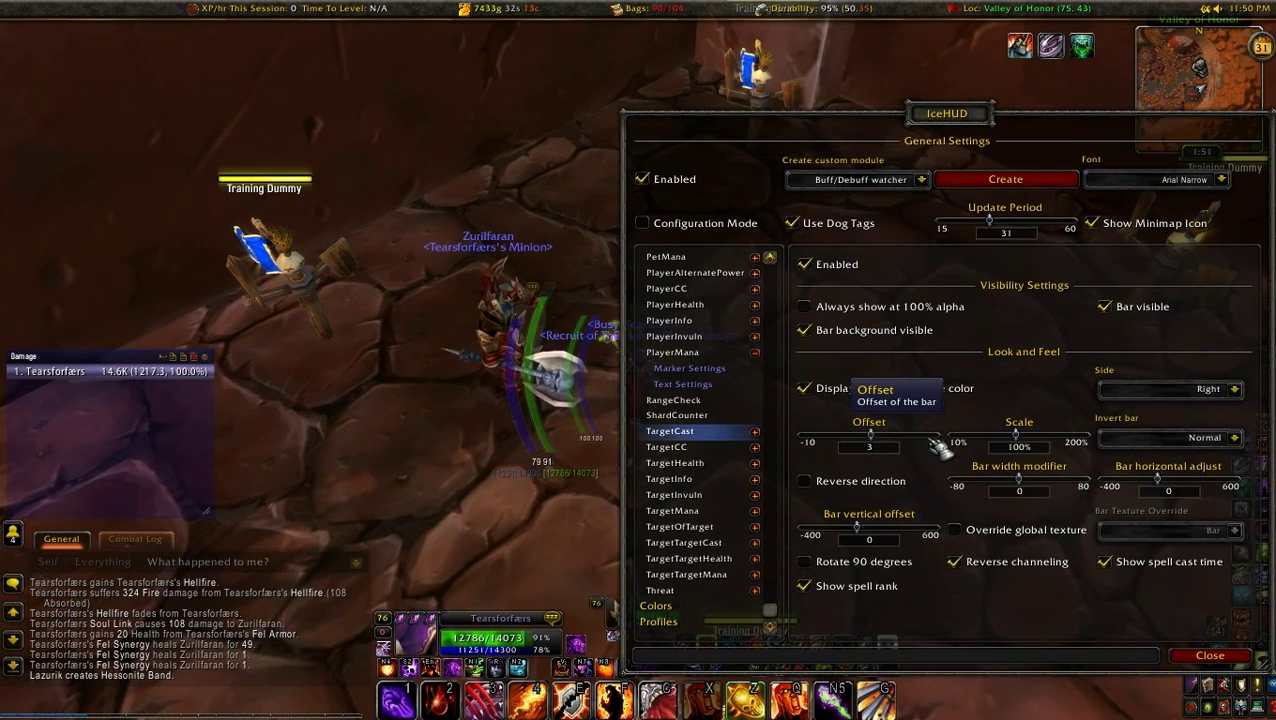
pyautogui.click(870, 436)
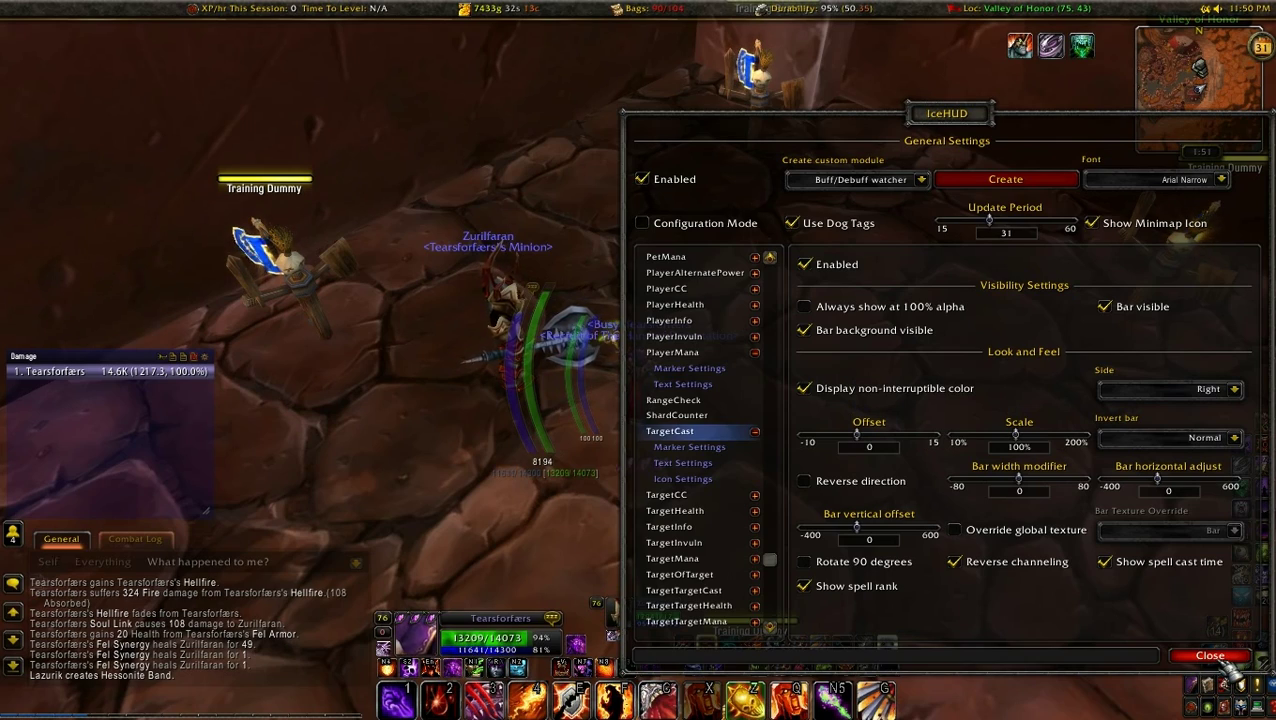
pyautogui.moveTo(950, 138); pyautogui.dragTo(796, 121)
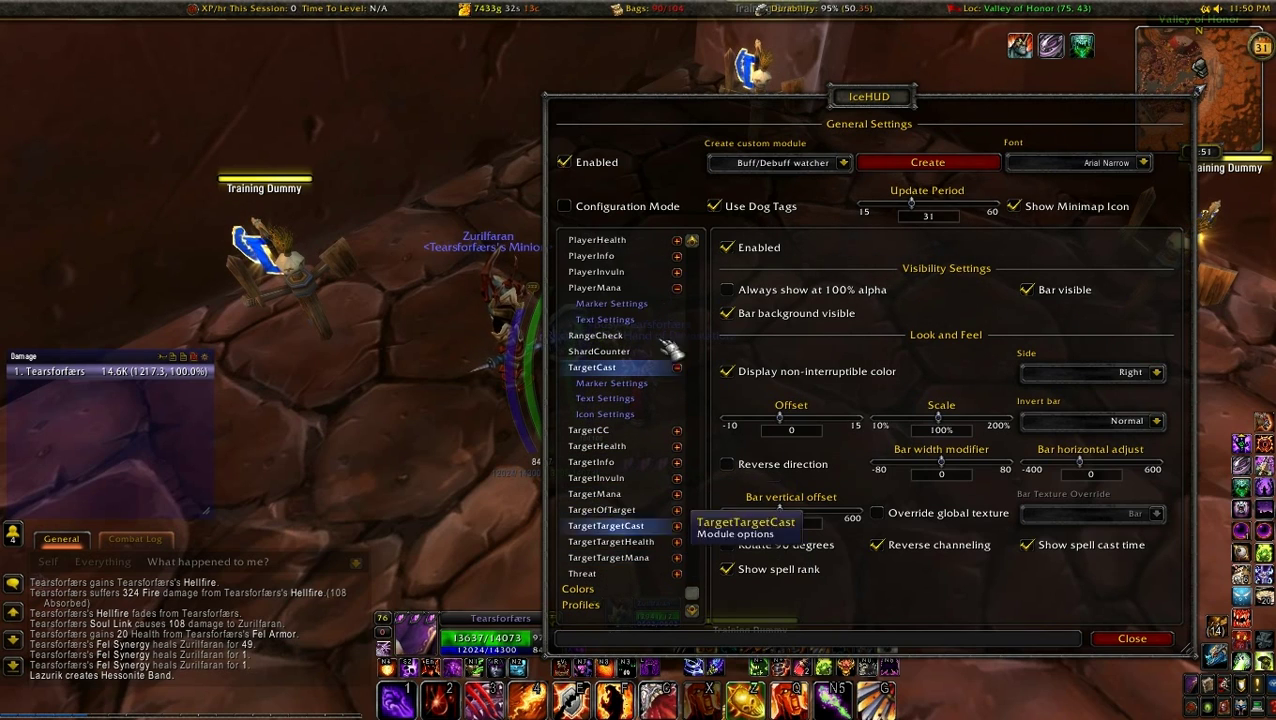
# Step: Switch the active profile to the current character's own profile and copy the Default profile's settings into it
pyautogui.click(600, 605)
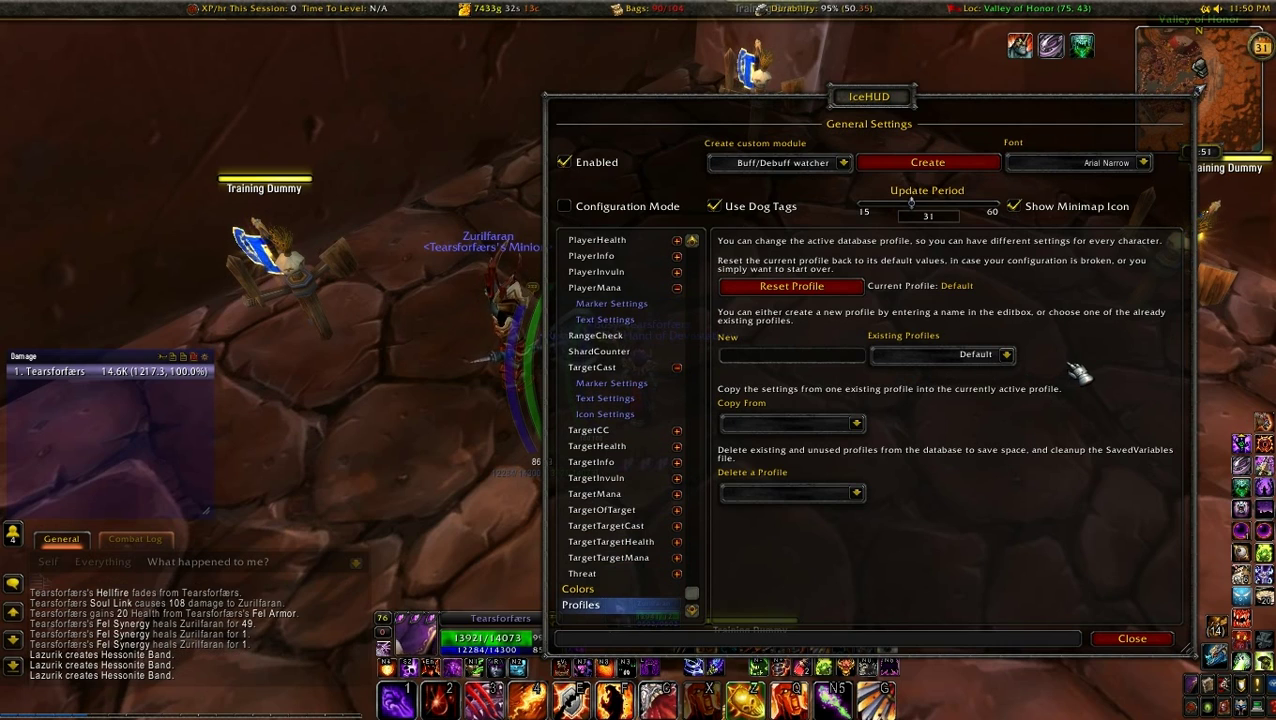
pyautogui.click(1006, 356)
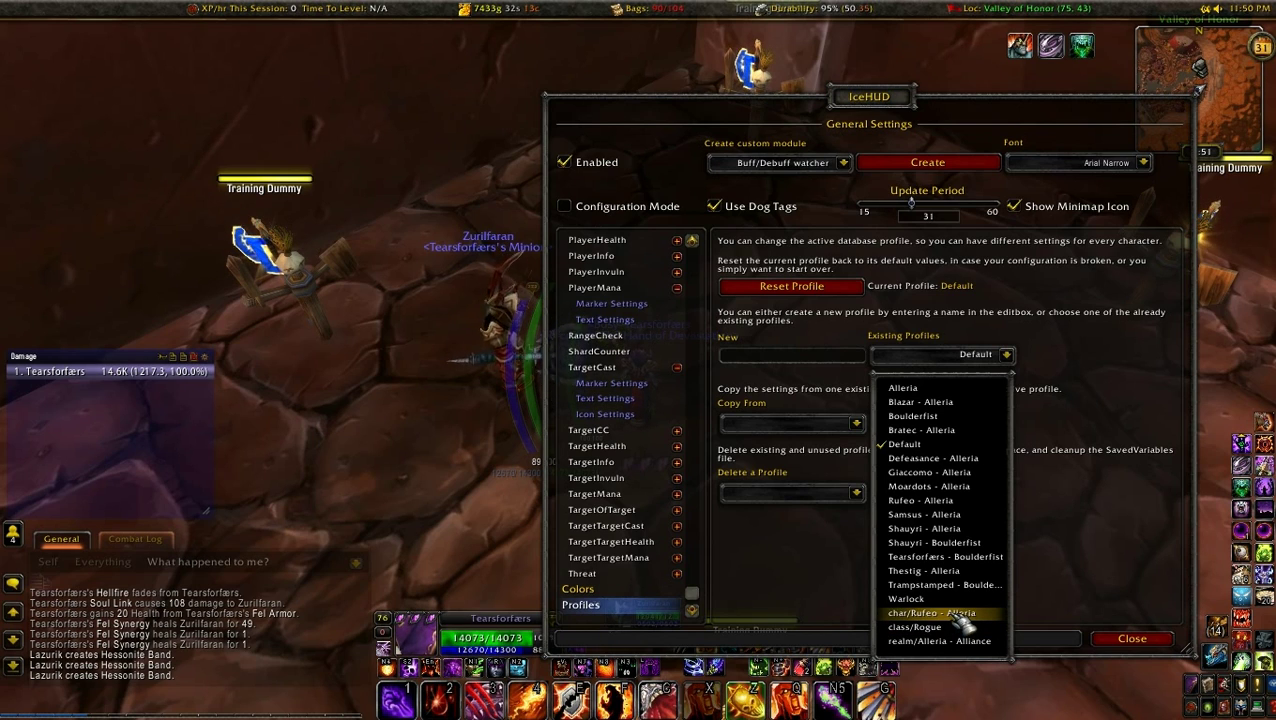
pyautogui.click(945, 557)
pyautogui.click(856, 423)
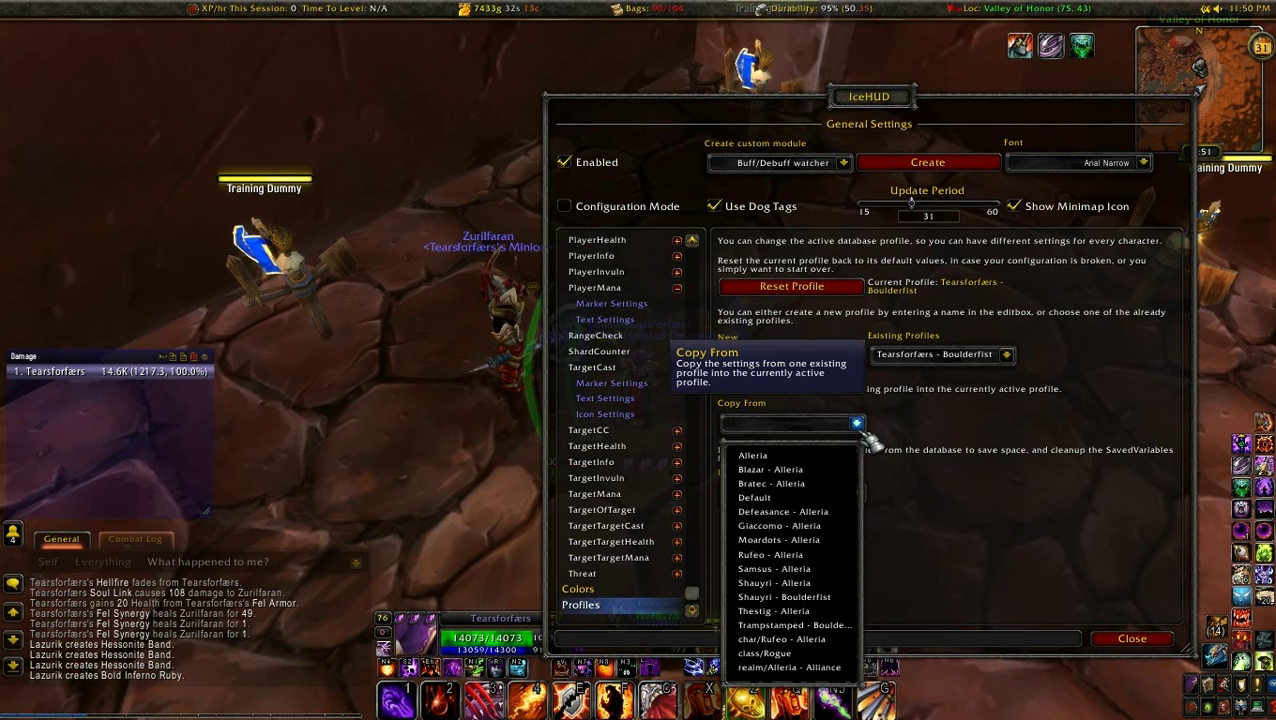
pyautogui.click(800, 499)
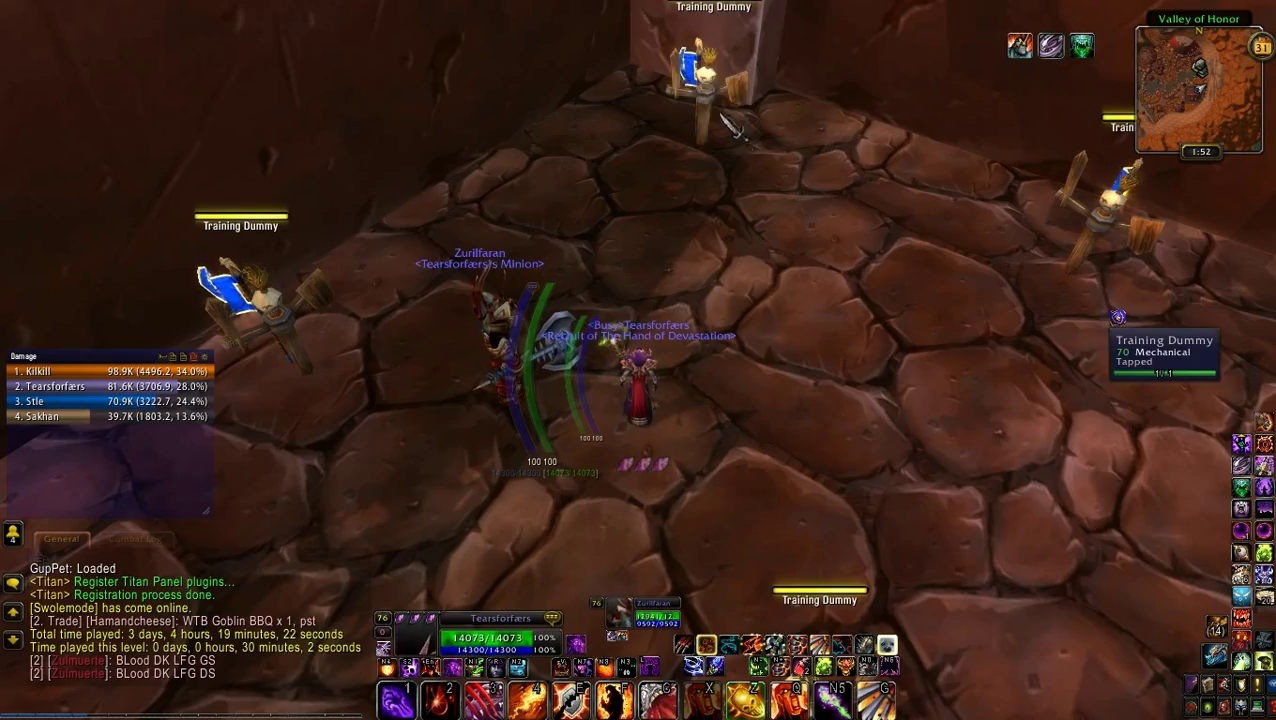
# Step: Channel Hellfire, target the own character to examine the player and target bars, and clear the target
pyautogui.press('q')
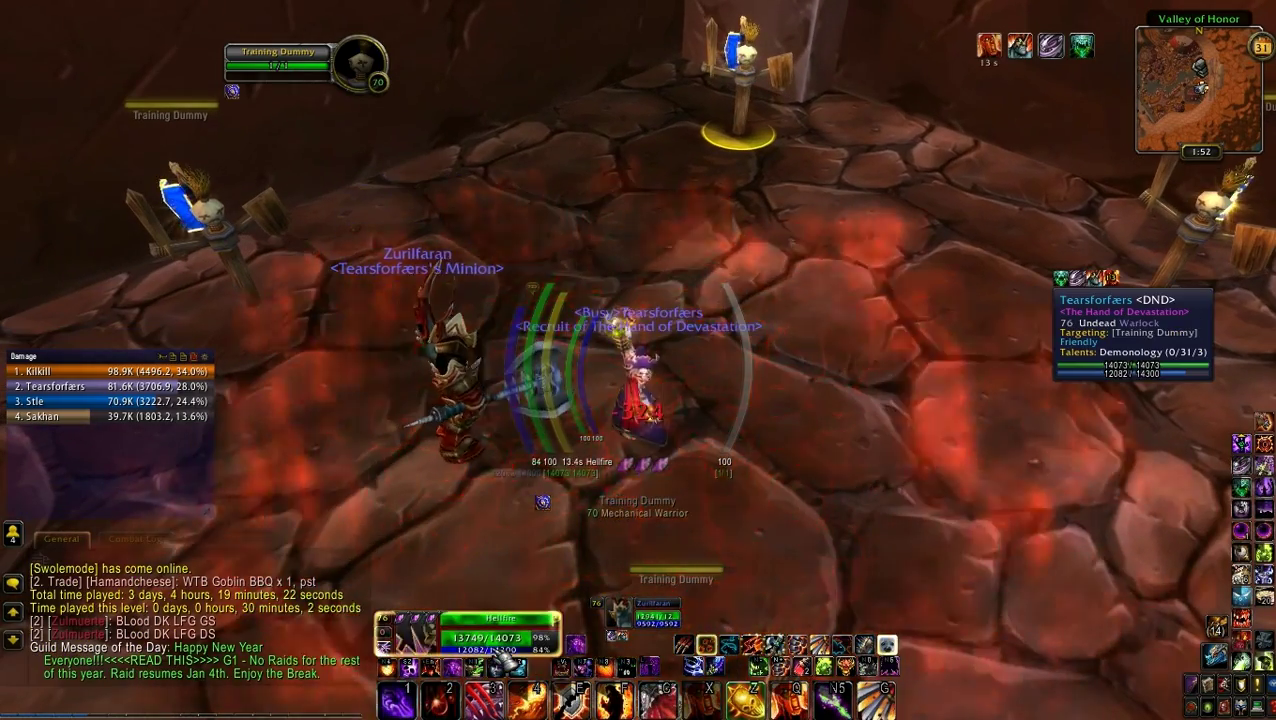
pyautogui.click(492, 652)
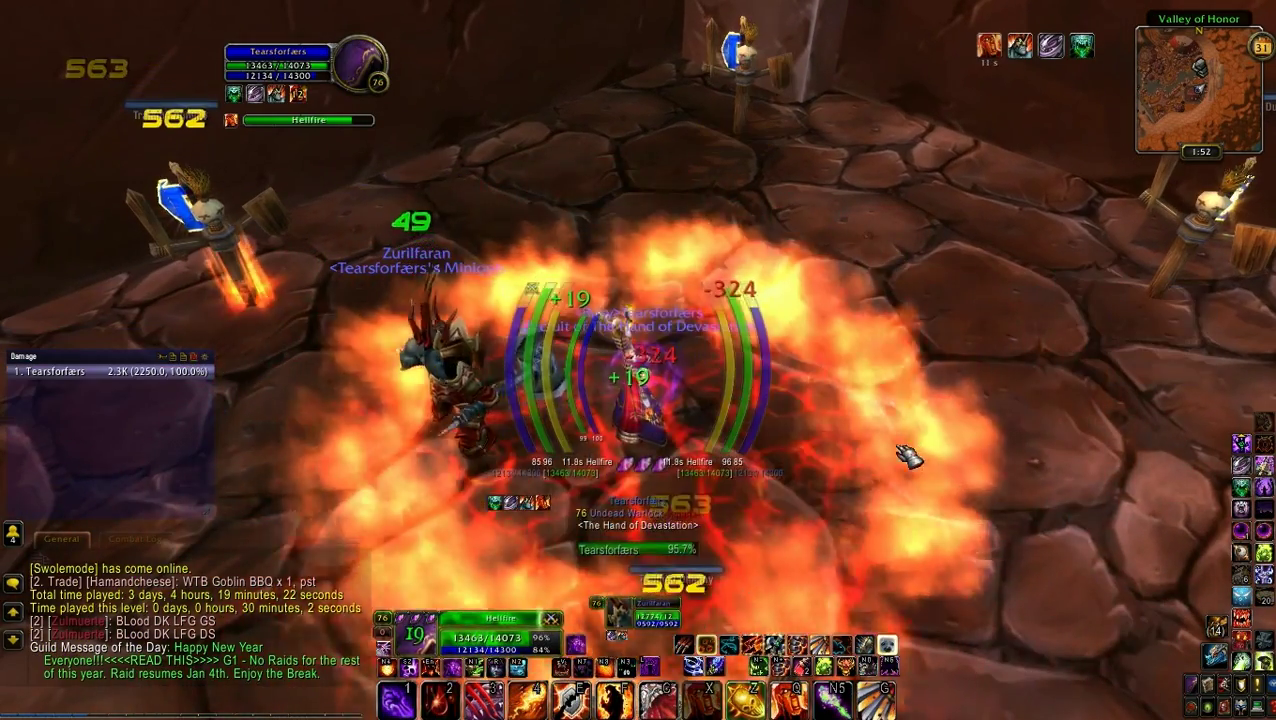
pyautogui.click(840, 388)
pyautogui.moveTo(840, 388); pyautogui.dragTo(885, 390)
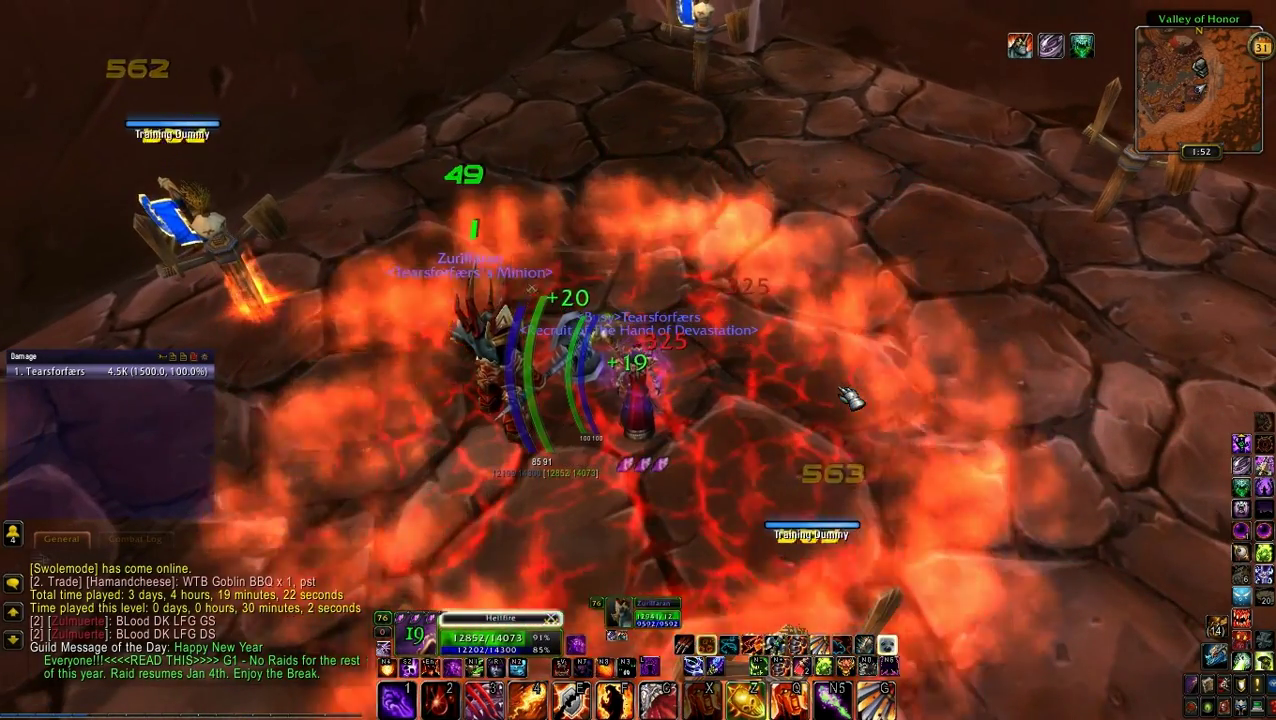
# Step: Try to bring up the IceHUD configuration with the /icehud chat command
pyautogui.press('Return')
pyautogui.write('/ice')
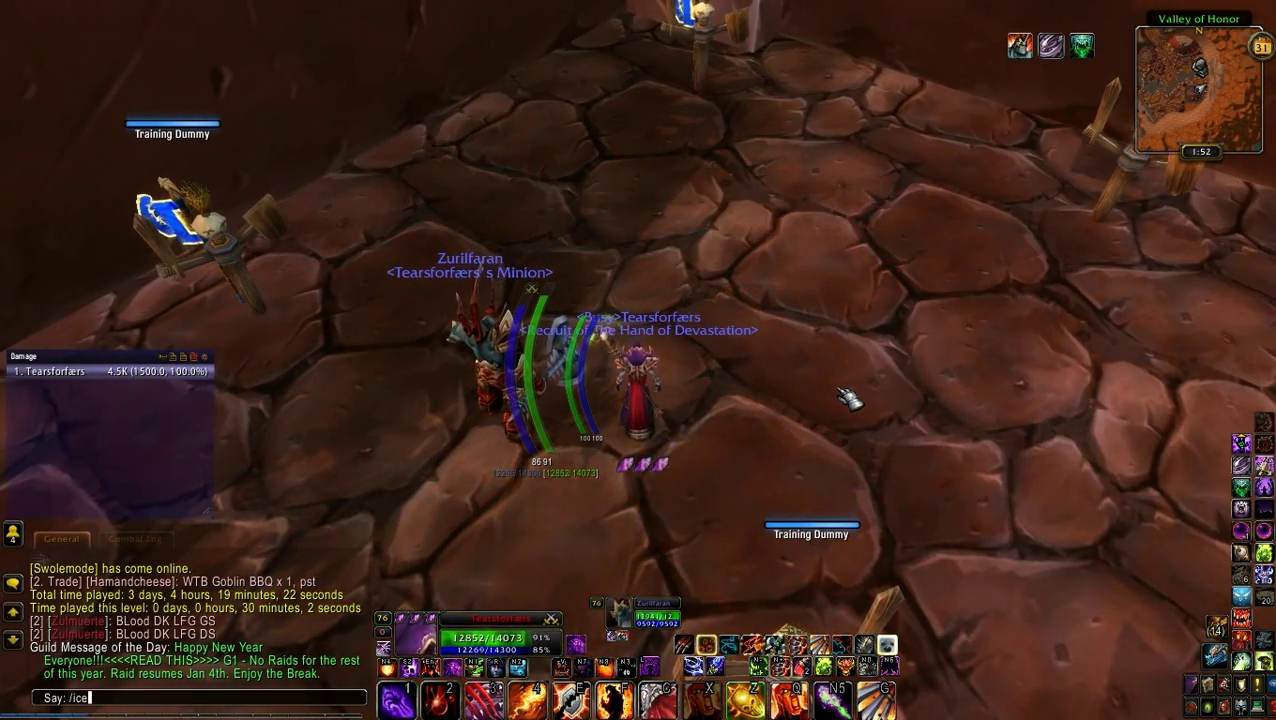
pyautogui.write('hud')
pyautogui.press('Return')
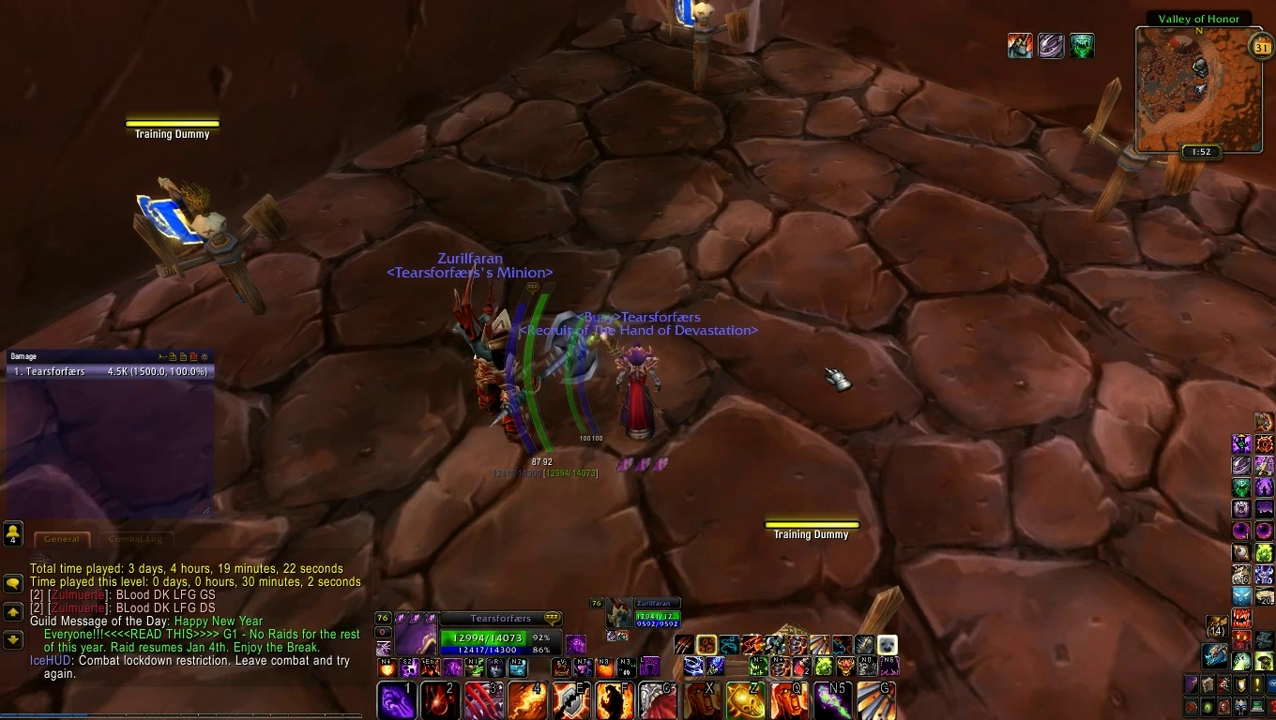
# Step: Open the IceHUD configuration window with the /icehud chat command and move it clear of the HUD bars
pyautogui.press('Return')
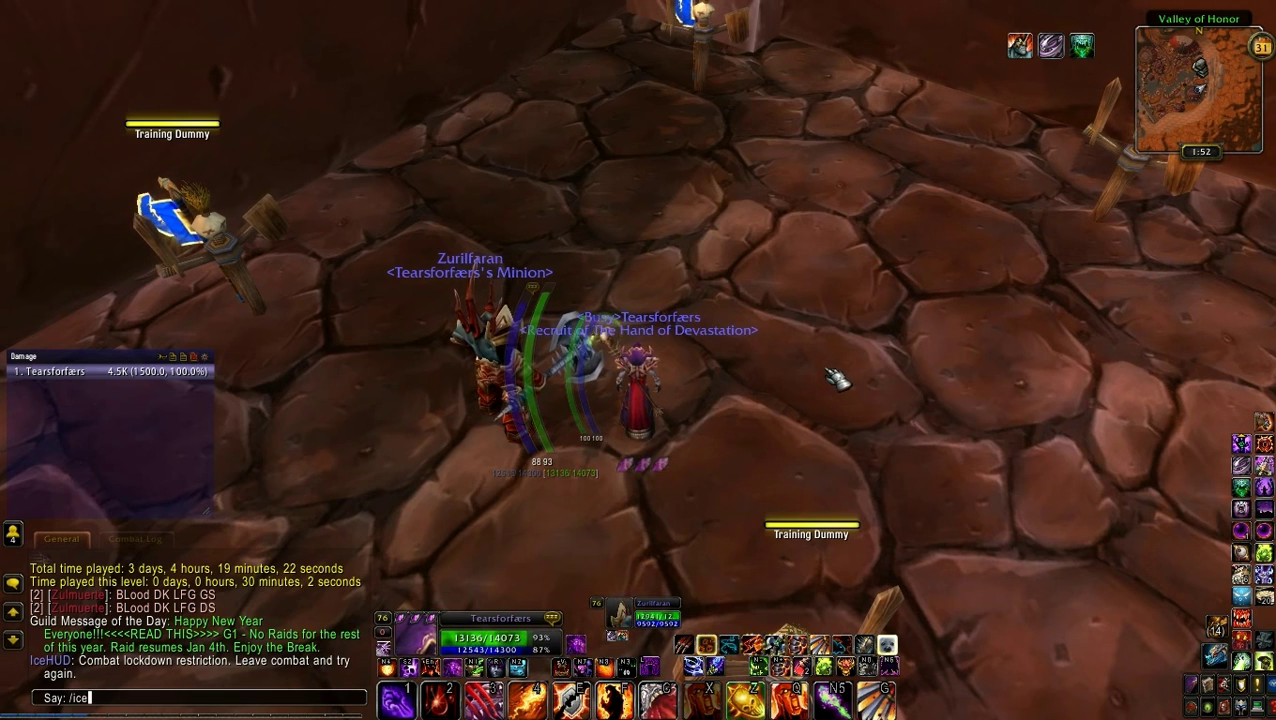
pyautogui.write('/icehud')
pyautogui.press('Return')
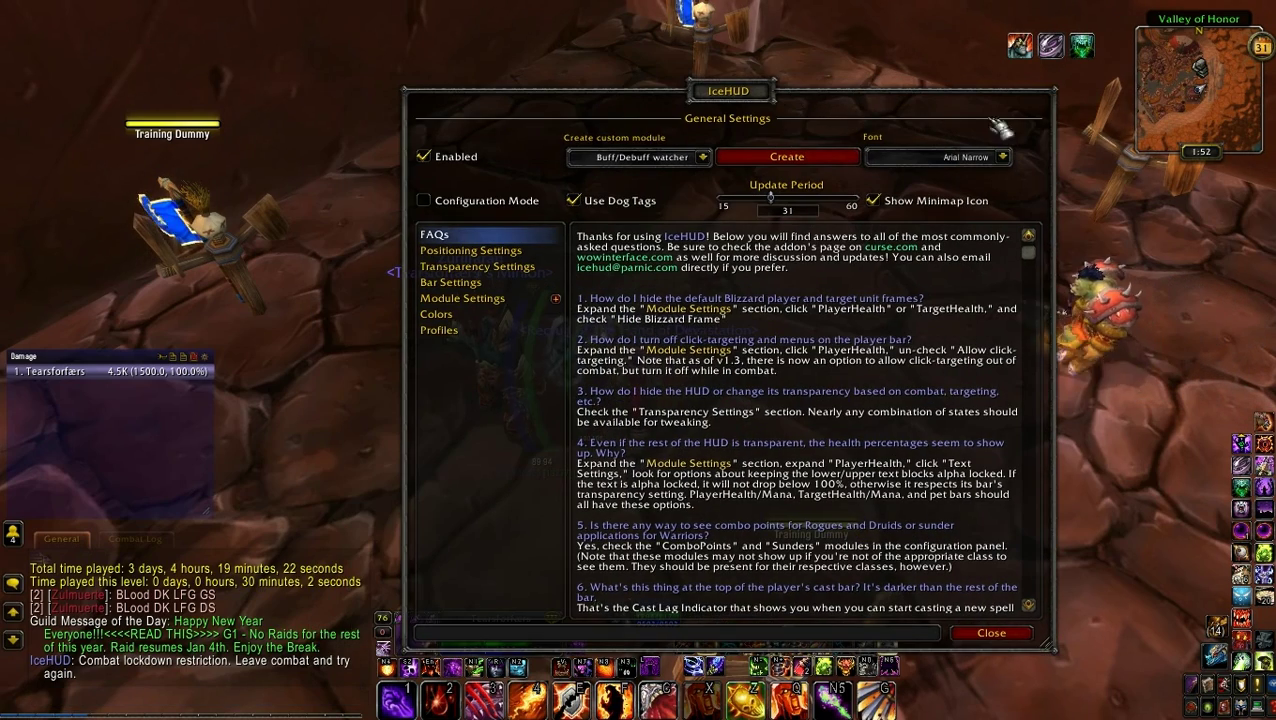
pyautogui.moveTo(765, 113); pyautogui.dragTo(1213, 111)
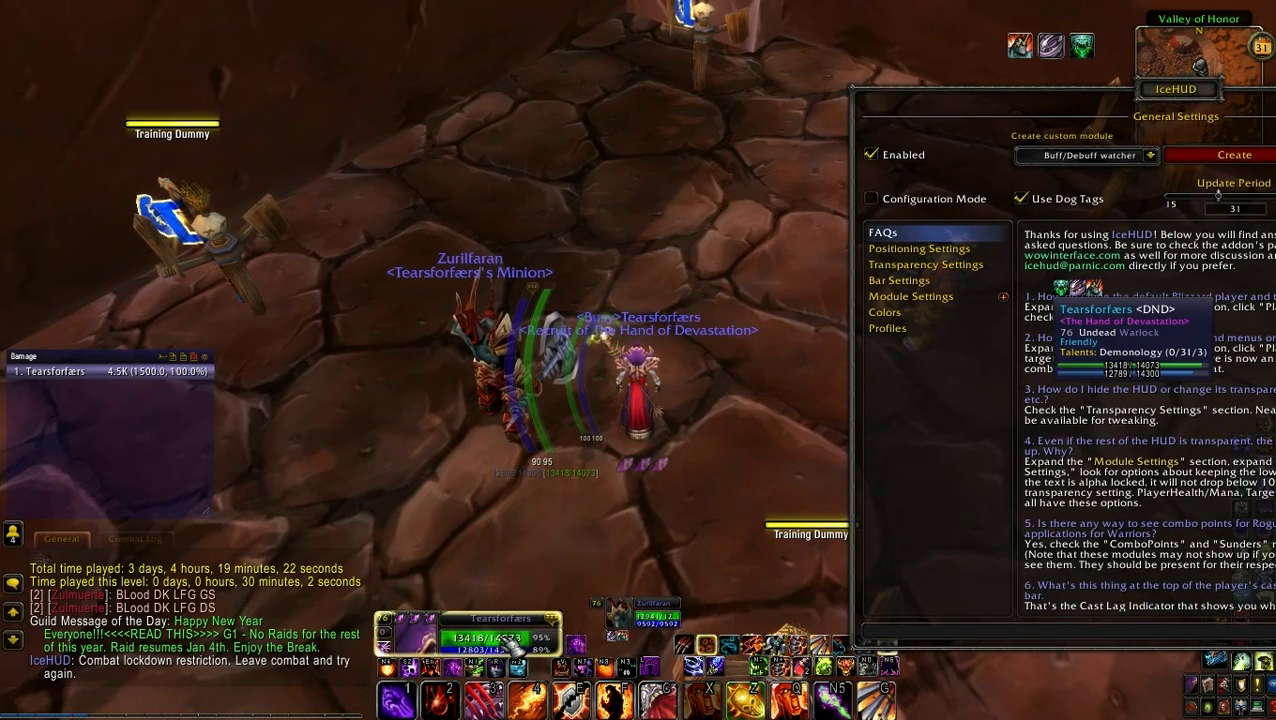
# Step: Expand the Module Settings list and target the training dummy
pyautogui.click(992, 297)
pyautogui.click(1003, 296)
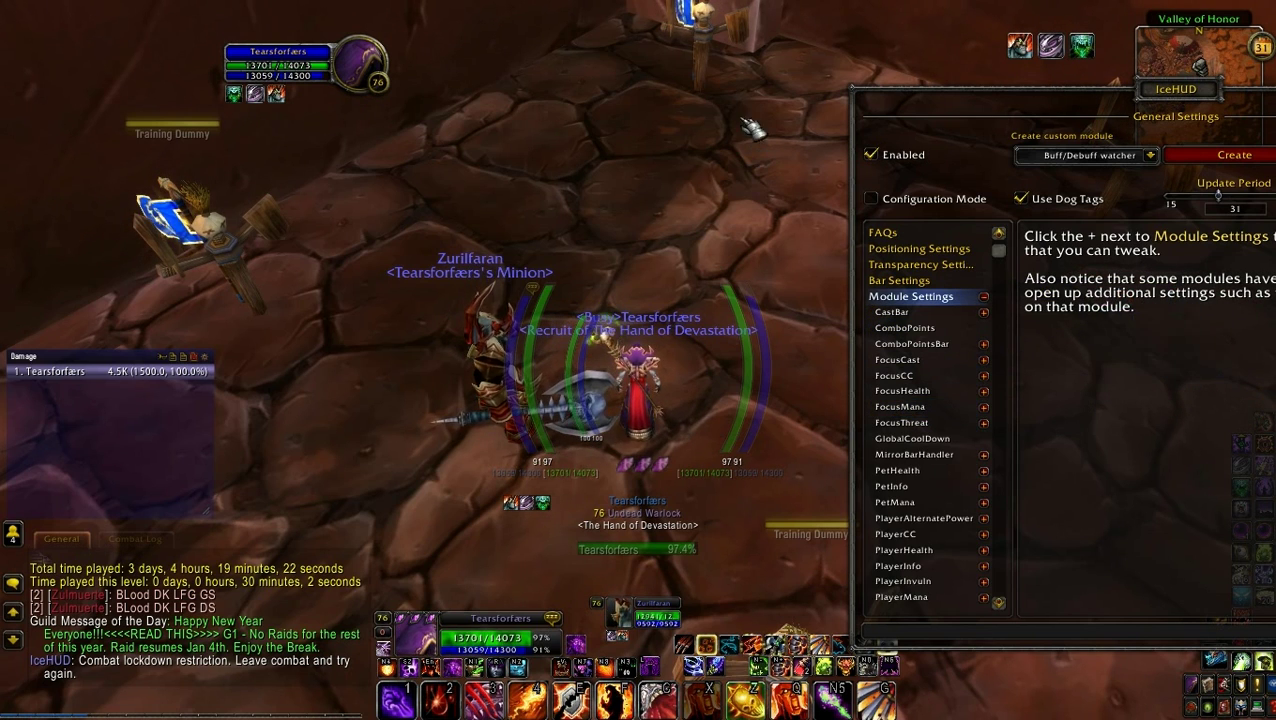
pyautogui.click(704, 48)
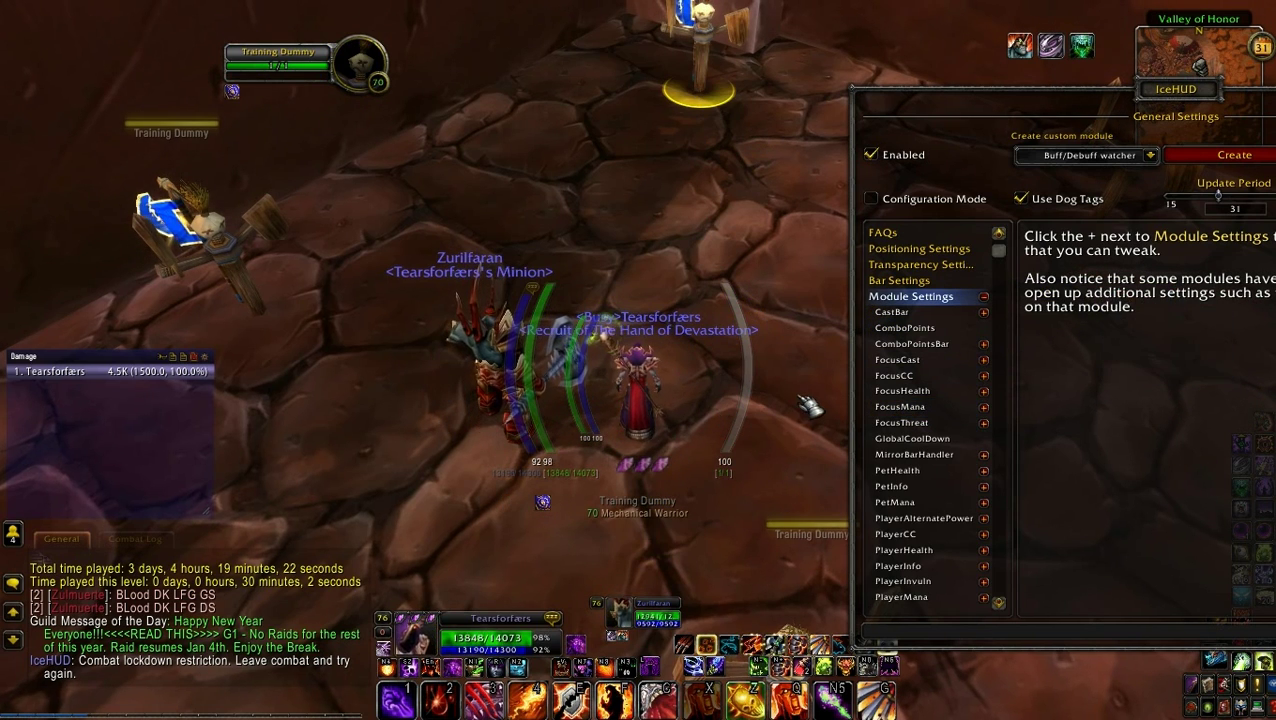
# Step: Disable the PetMana and PetHealth modules and collapse both entries
pyautogui.scroll(-1, 983, 395)
pyautogui.scroll(-2, 985, 400)
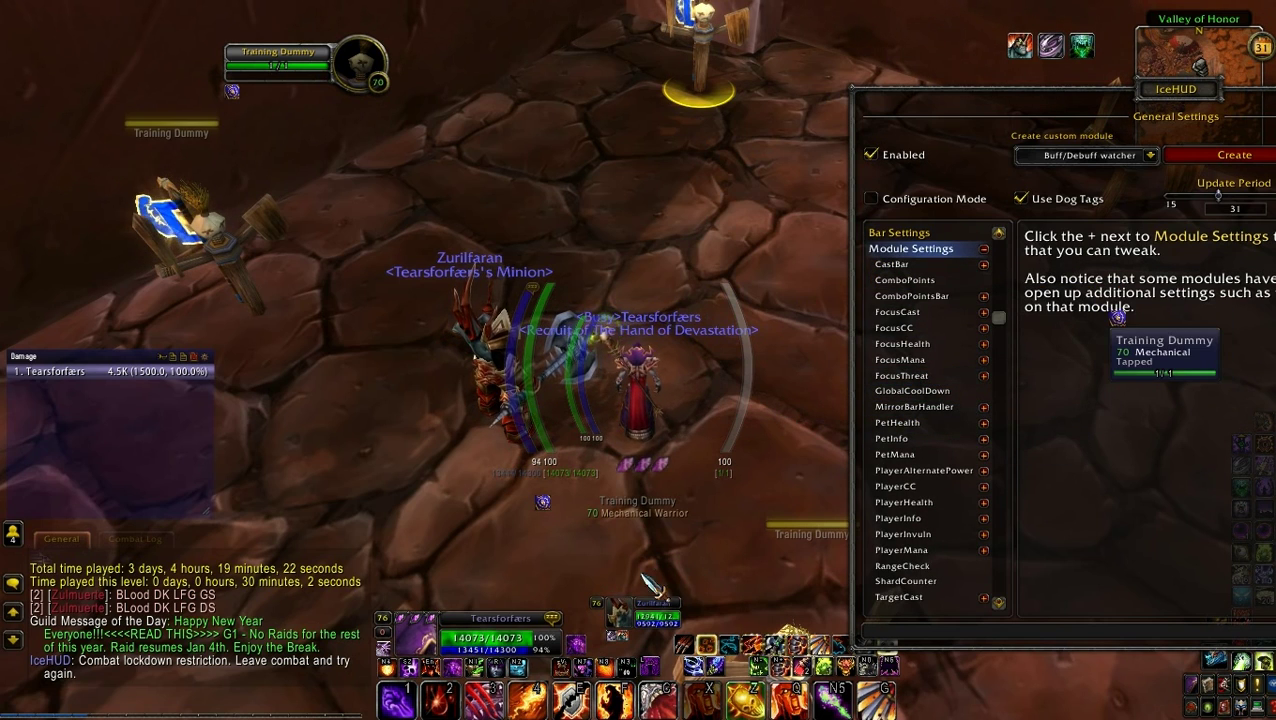
pyautogui.click(938, 455)
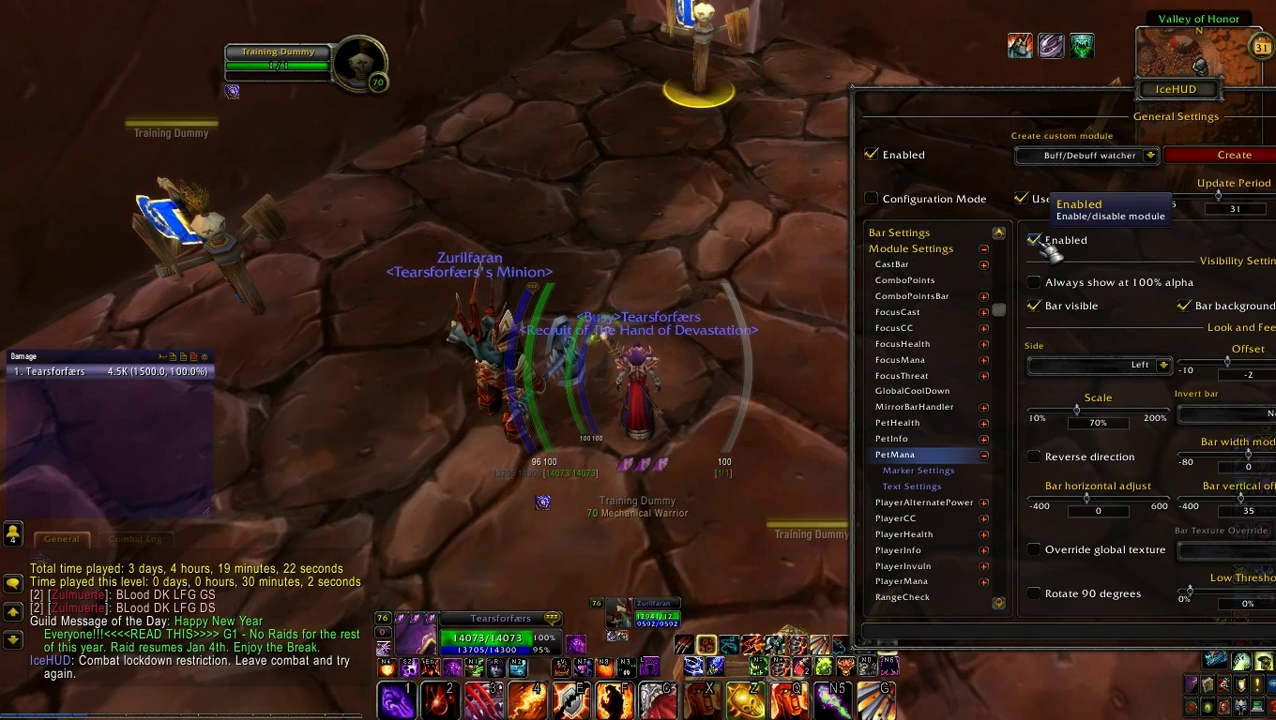
pyautogui.click(966, 472)
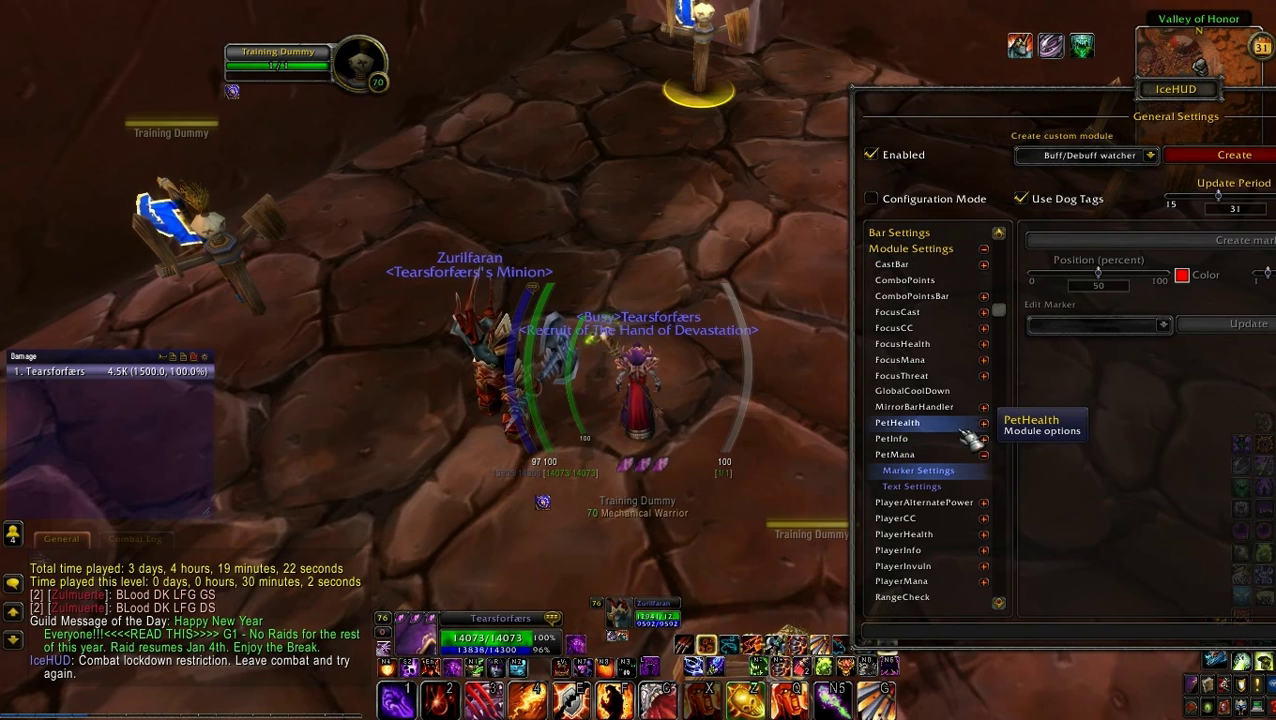
pyautogui.click(962, 426)
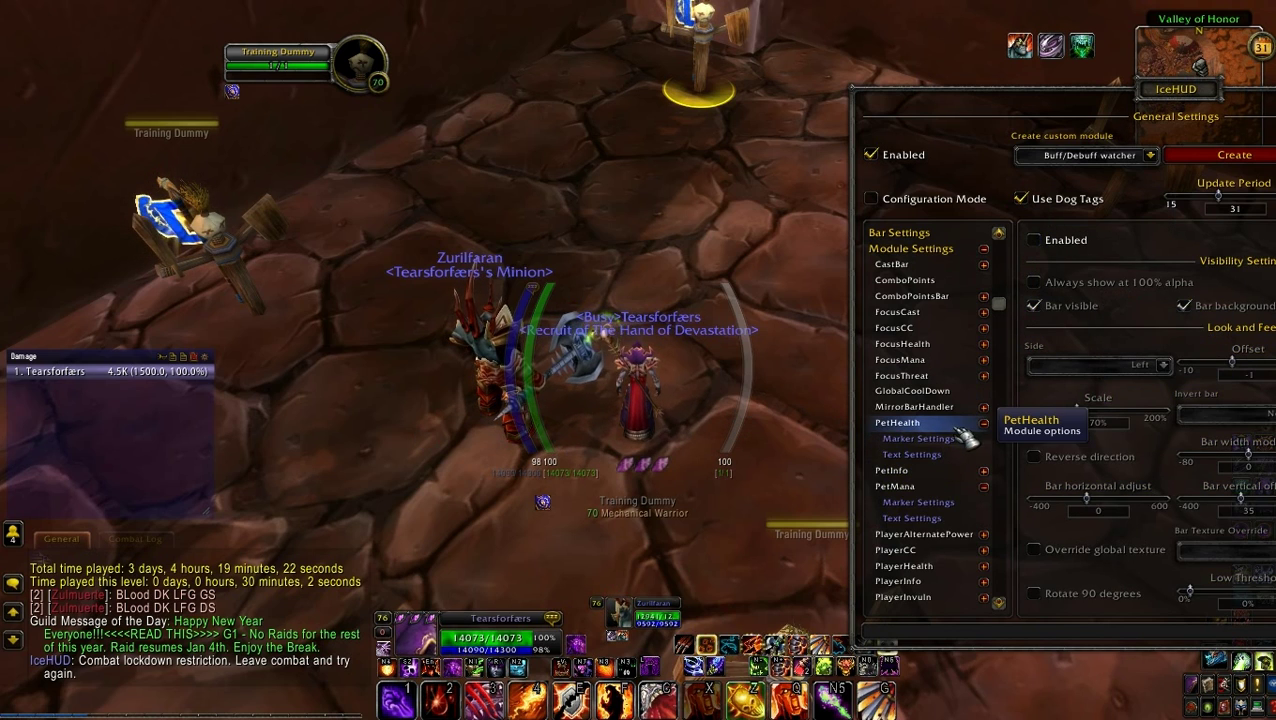
pyautogui.click(984, 423)
pyautogui.click(984, 454)
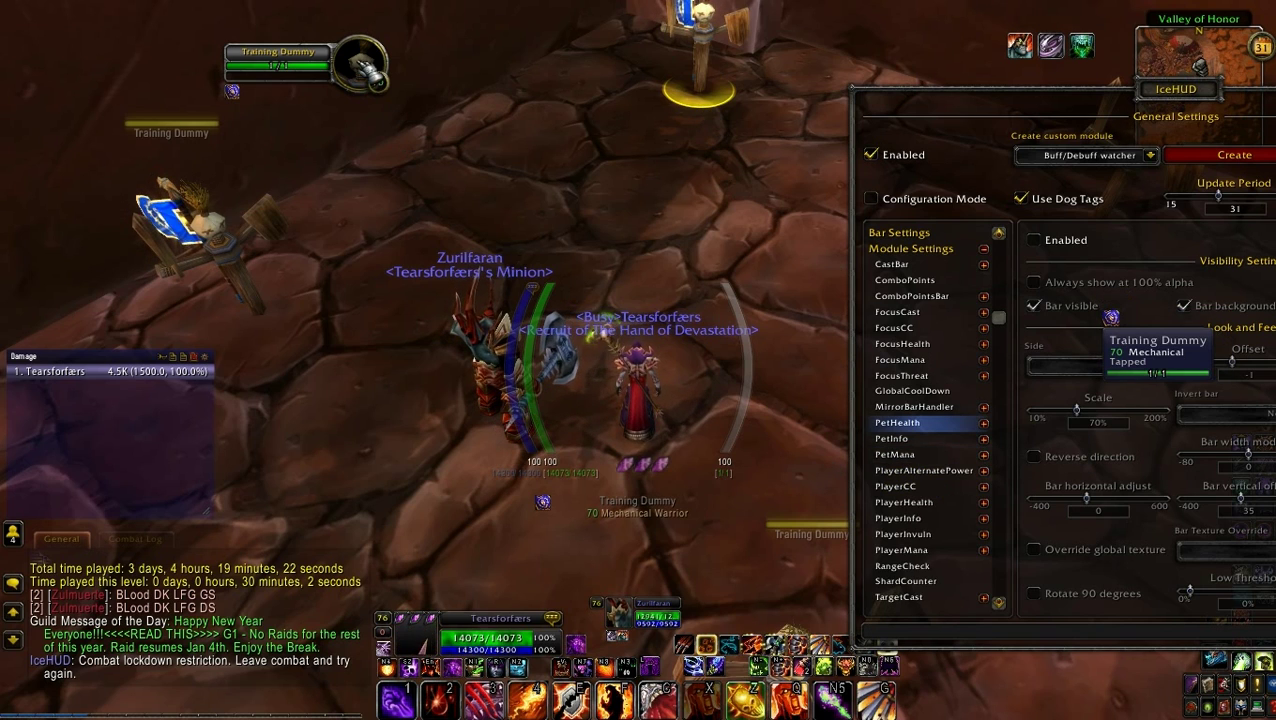
# Step: Set the targeted training dummy as focus and enable Hide Blizzard Frame in the TargetHealth module
pyautogui.keyDown('shift'); pyautogui.click(325, 64); pyautogui.keyUp('shift')
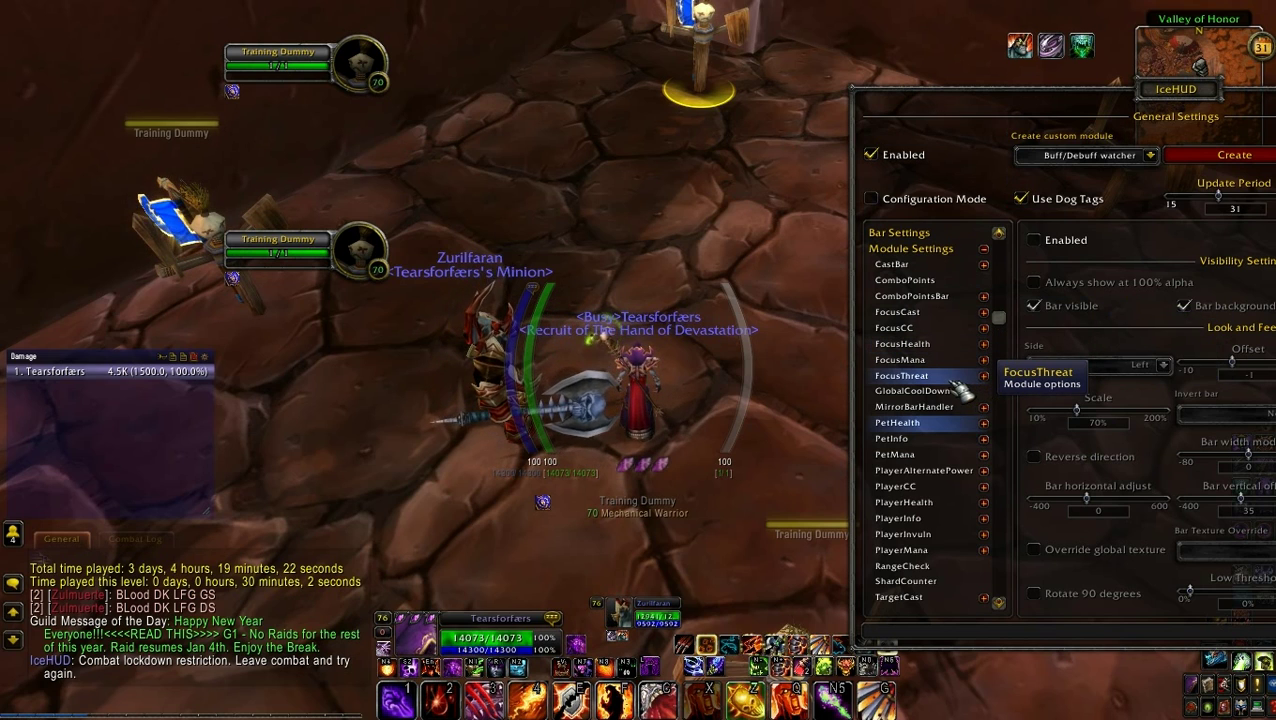
pyautogui.scroll(-1, 937, 420)
pyautogui.scroll(-11, 895, 390)
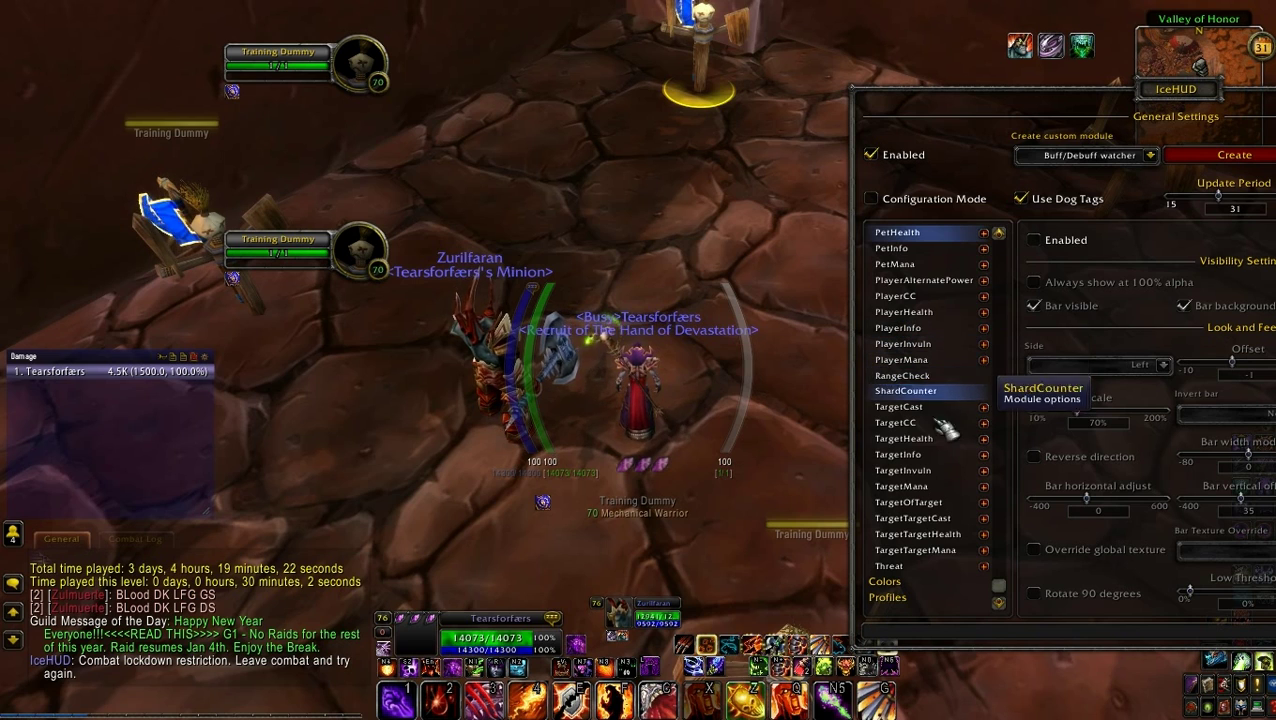
pyautogui.click(945, 438)
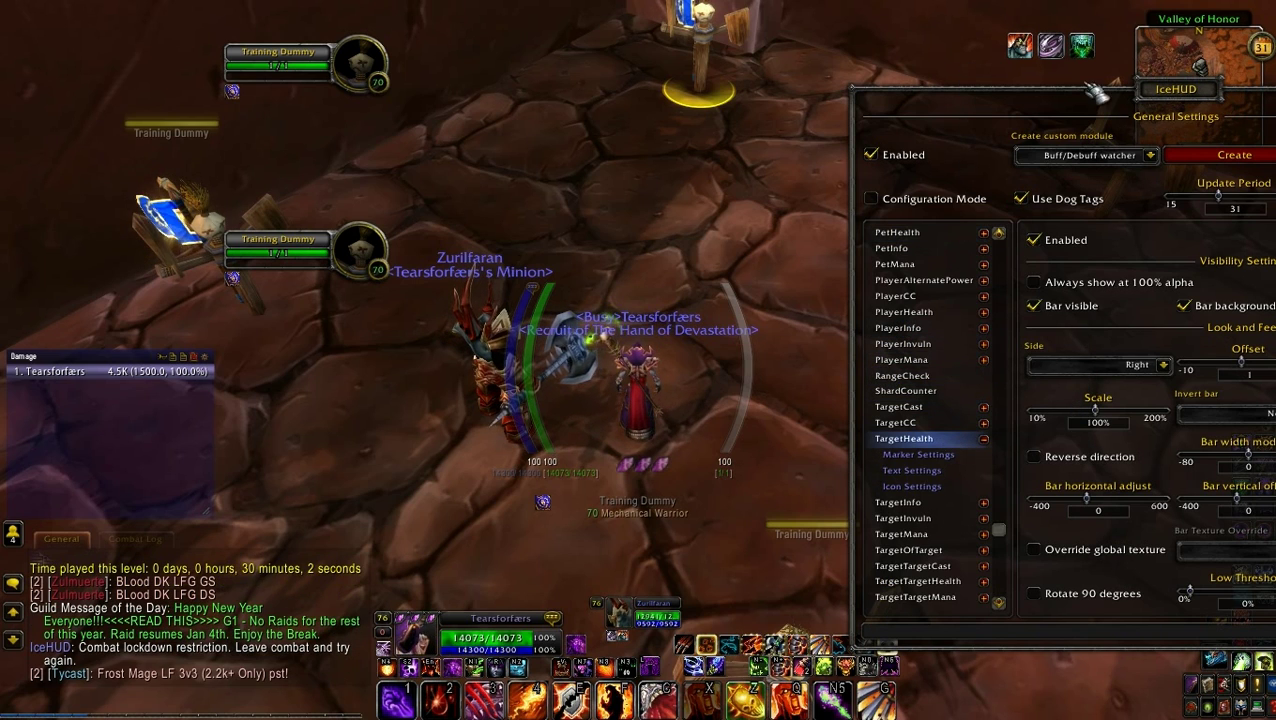
pyautogui.moveTo(1163, 106); pyautogui.dragTo(968, 80)
pyautogui.scroll(-4, 1175, 461)
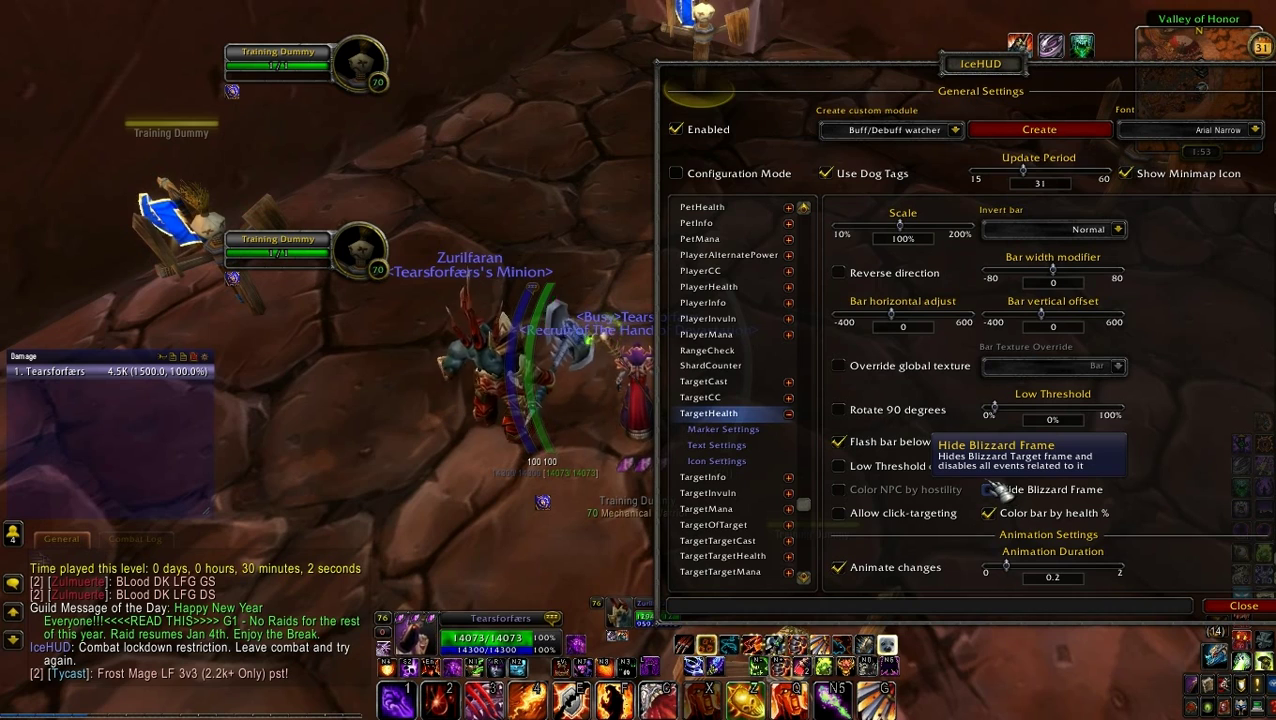
pyautogui.click(1013, 504)
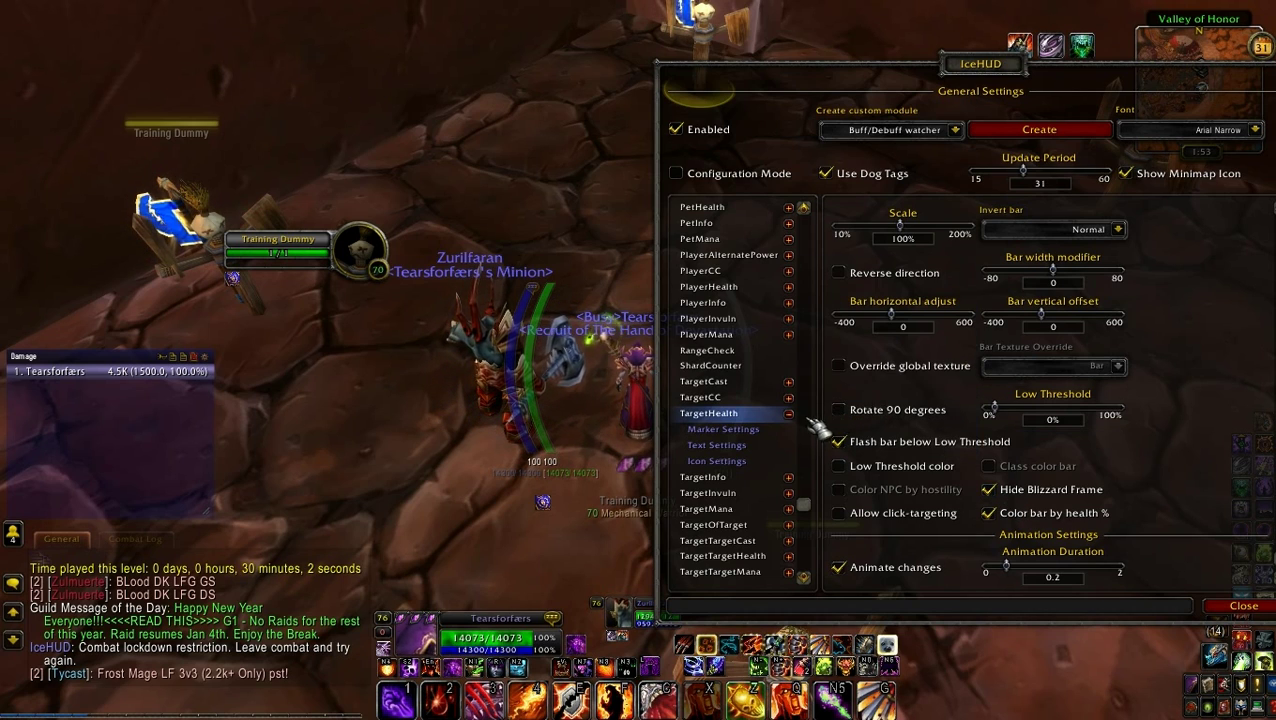
# Step: Enable the FocusHealth module and turn on its Hide Blizzard Frame option
pyautogui.scroll(6, 805, 425)
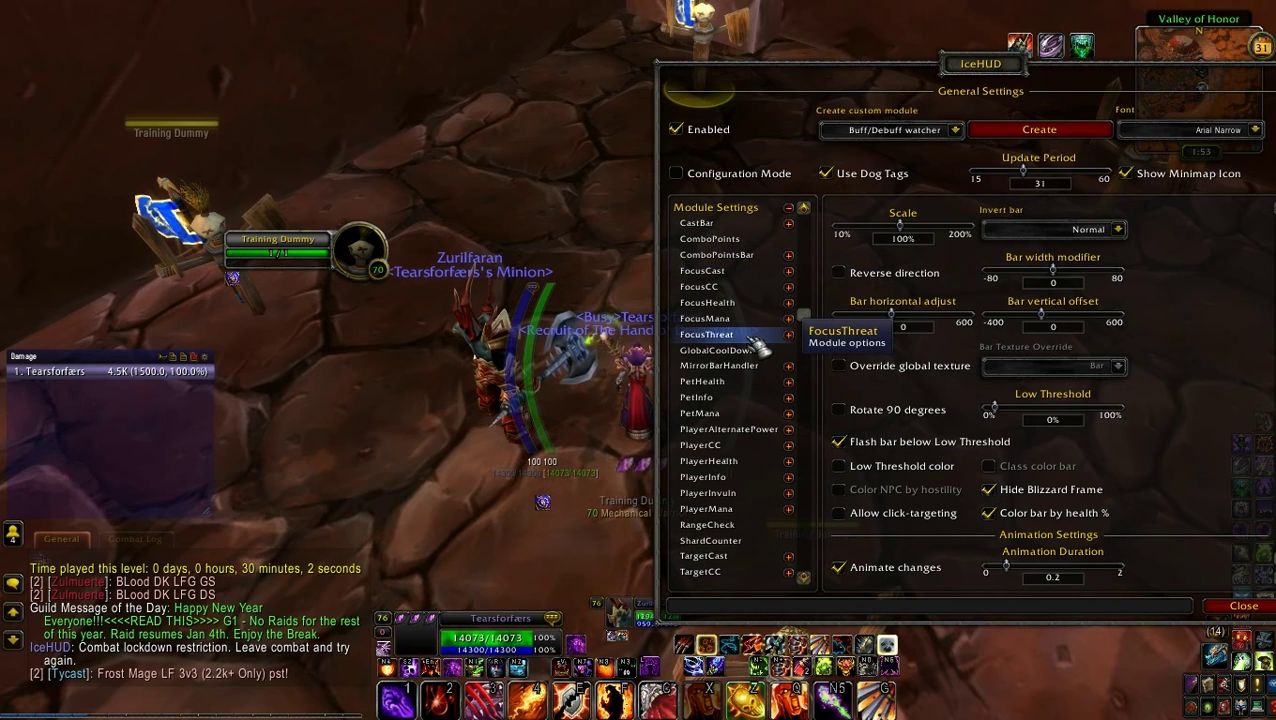
pyautogui.click(718, 303)
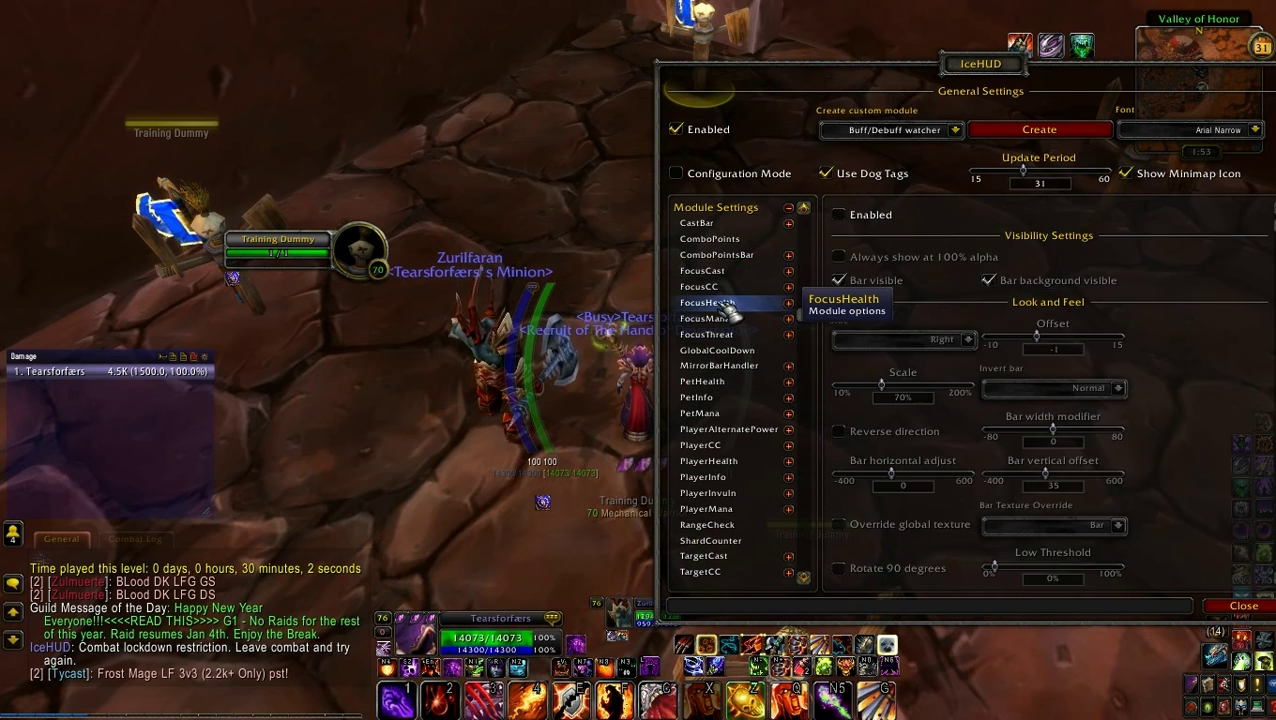
pyautogui.click(841, 216)
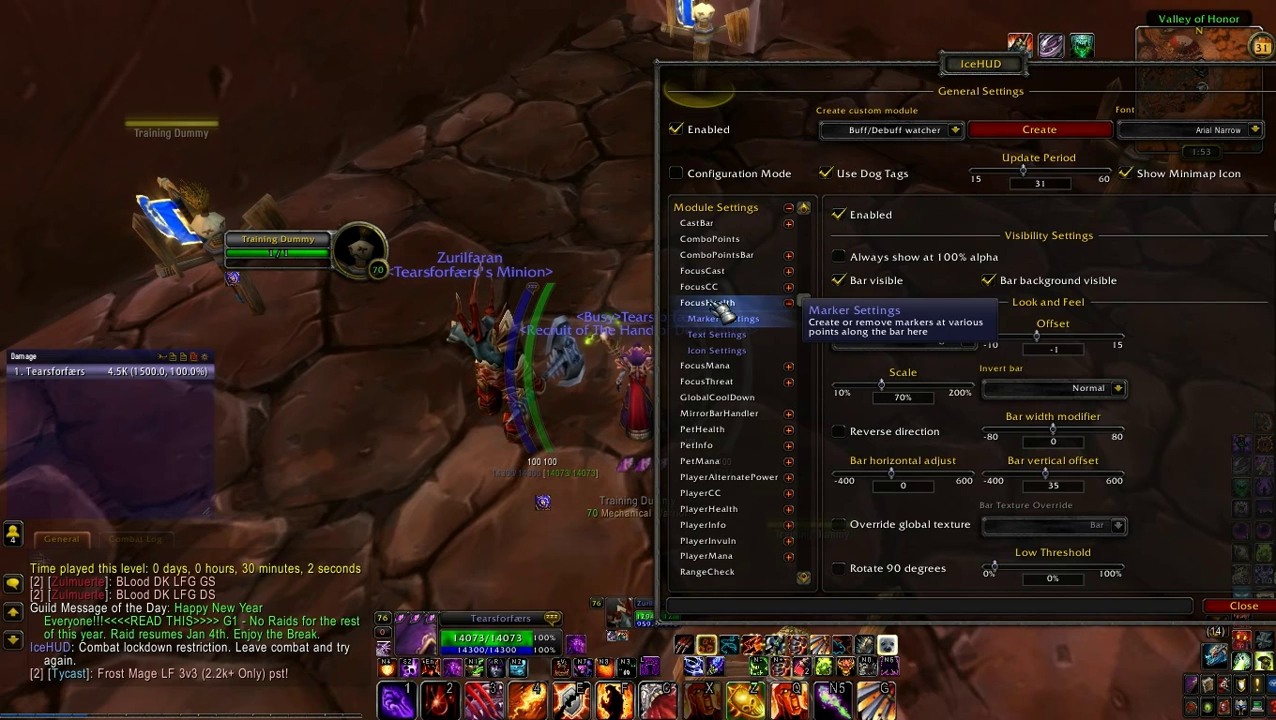
pyautogui.scroll(-3, 1030, 380)
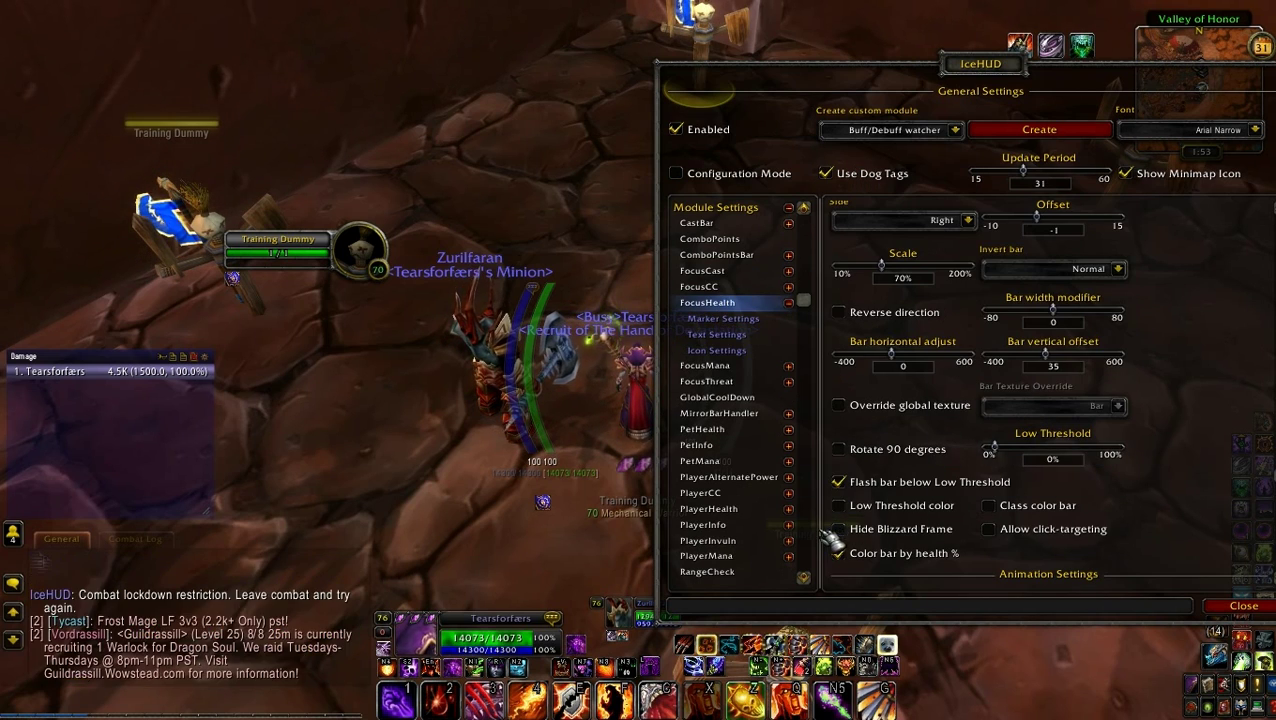
pyautogui.click(848, 529)
pyautogui.scroll(-1, 858, 540)
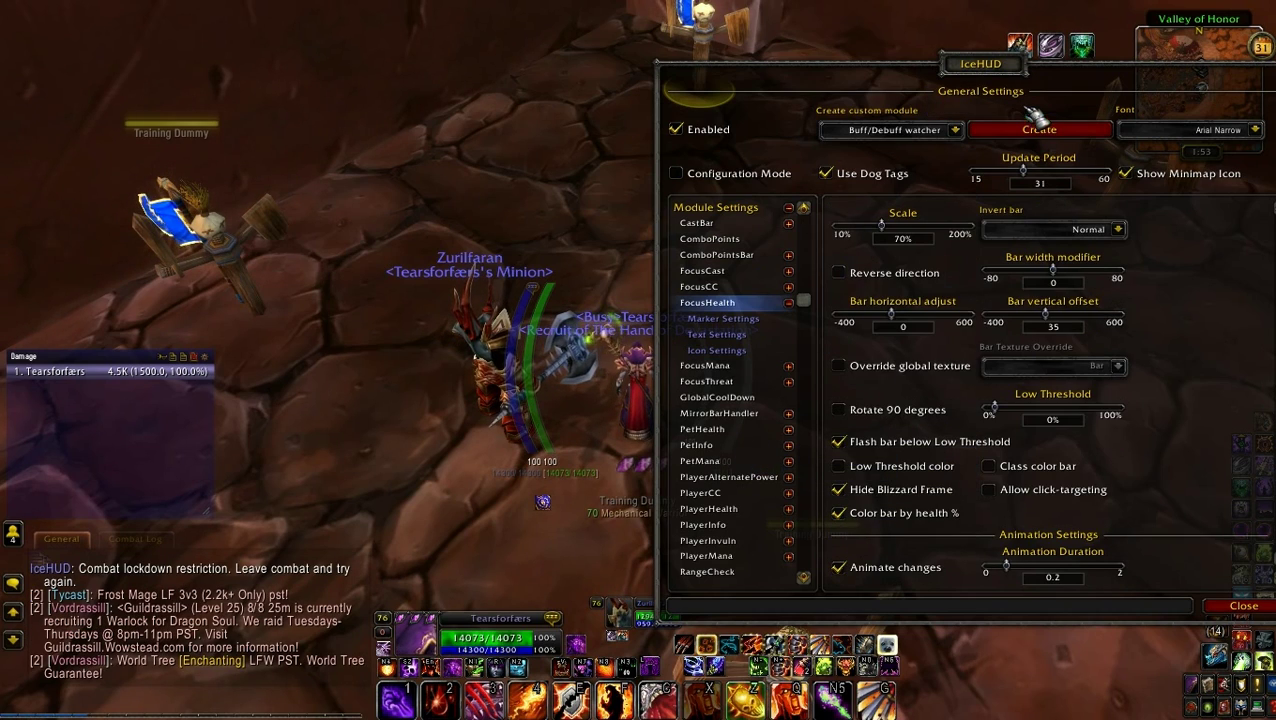
# Step: Move the configuration window aside, target and untarget the own character, and channel Hellfire to examine the focus, target and player bars
pyautogui.moveTo(989, 88); pyautogui.dragTo(1226, 94)
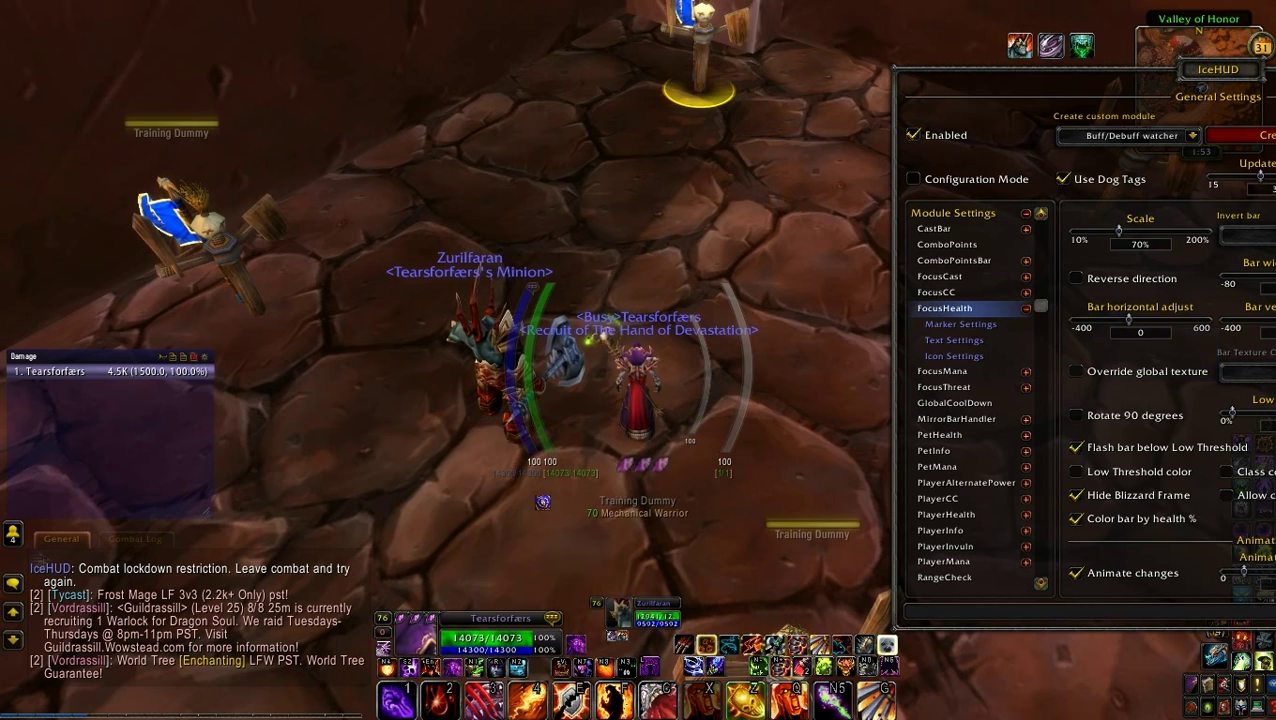
pyautogui.press('Tab')
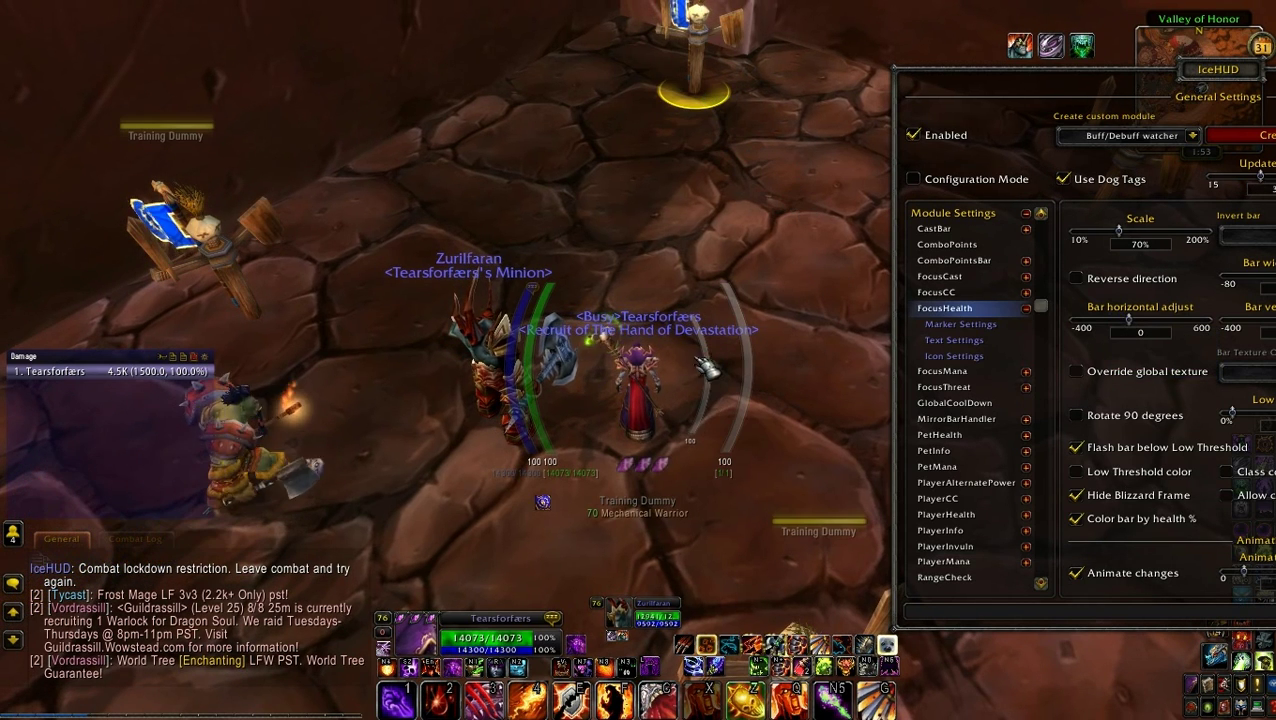
pyautogui.click(455, 645)
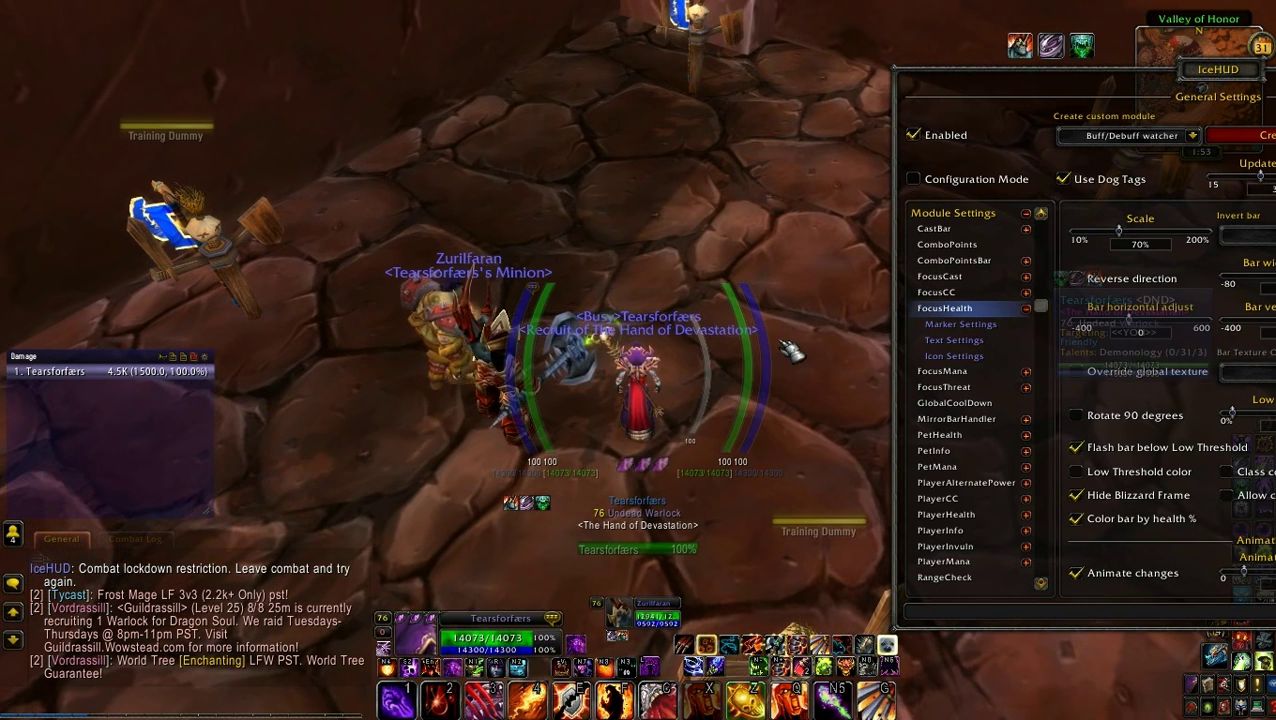
pyautogui.click(767, 399)
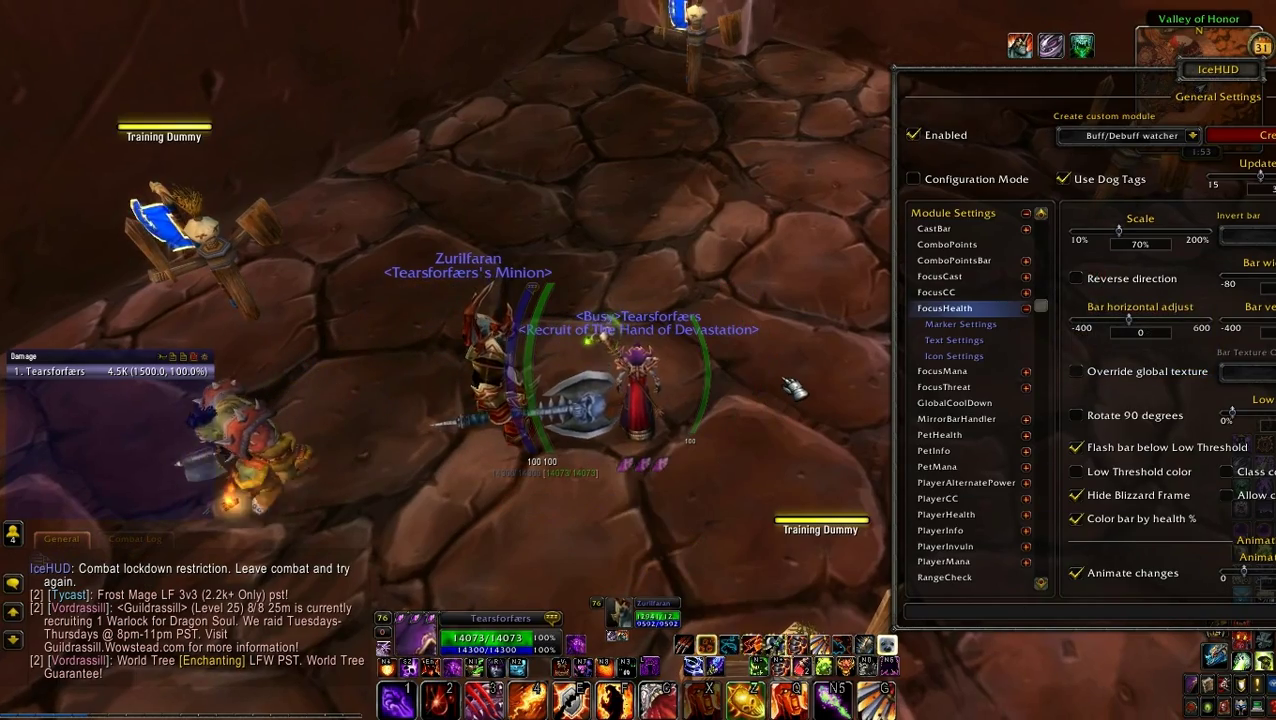
pyautogui.press('q')
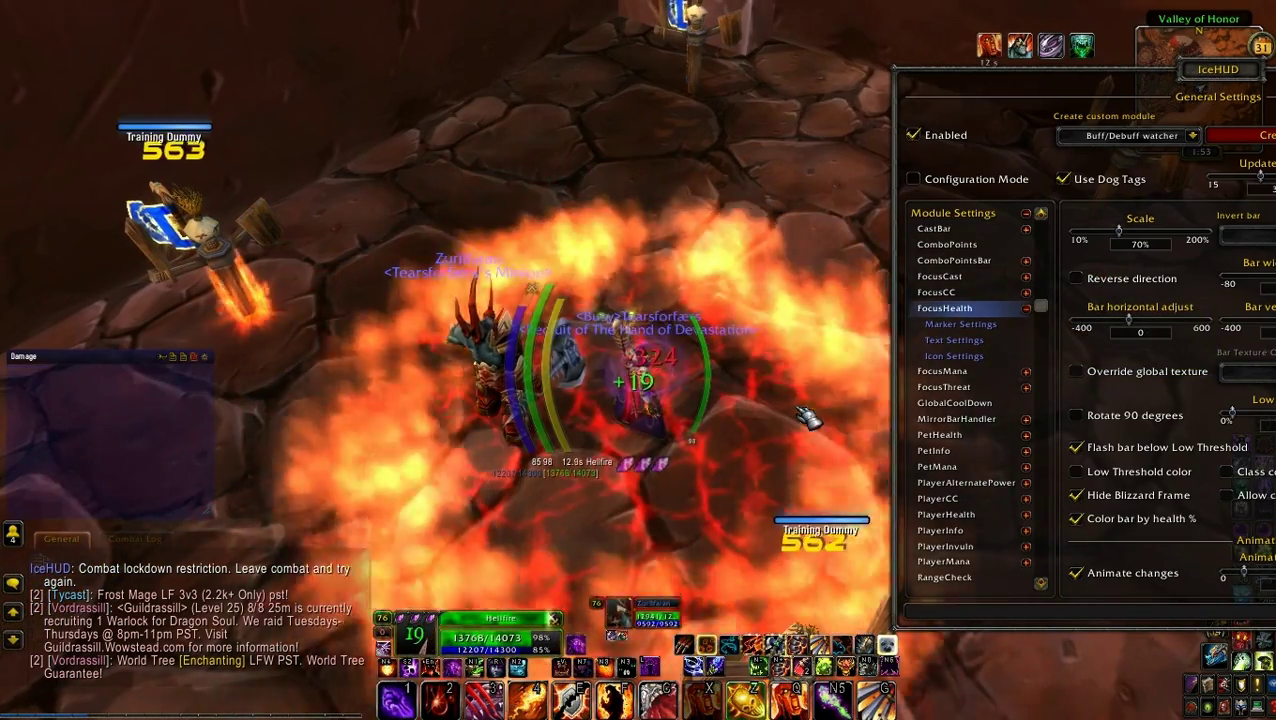
pyautogui.moveTo(809, 419); pyautogui.dragTo(640, 405)
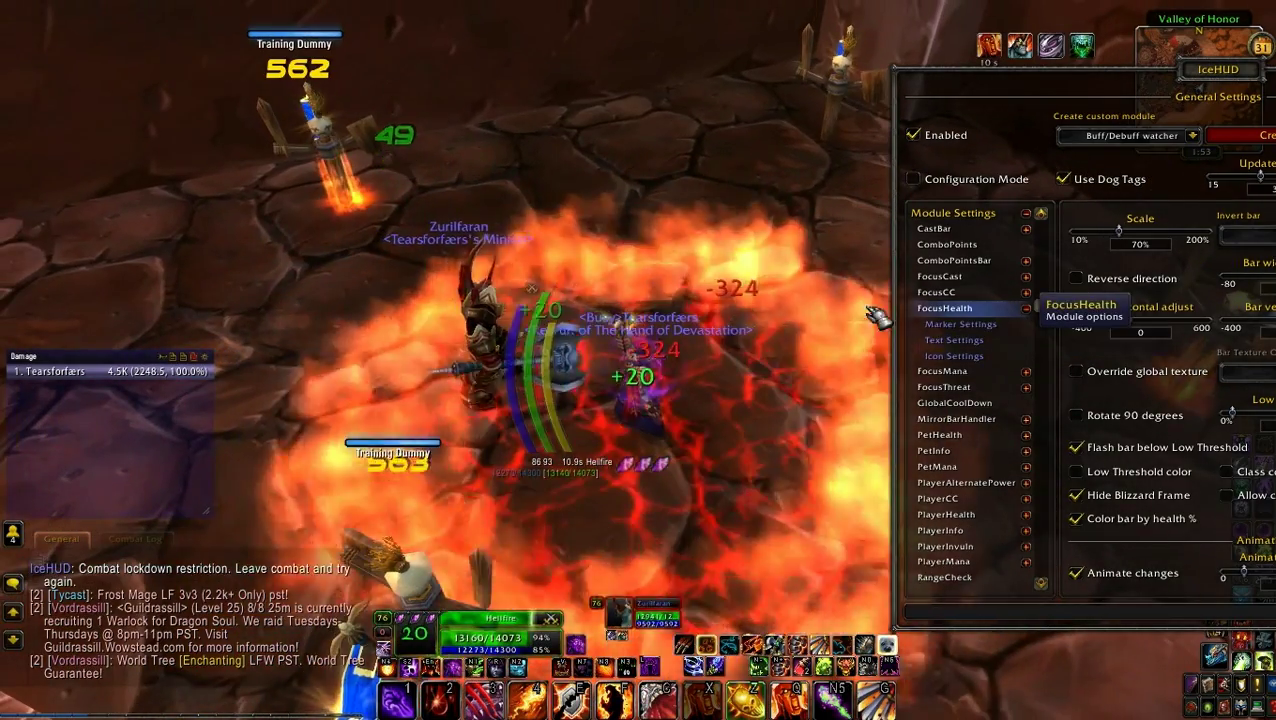
# Step: Enable the FocusCast module and channel Hellfire with the own character as focus to examine the focus cast bar
pyautogui.click(954, 260)
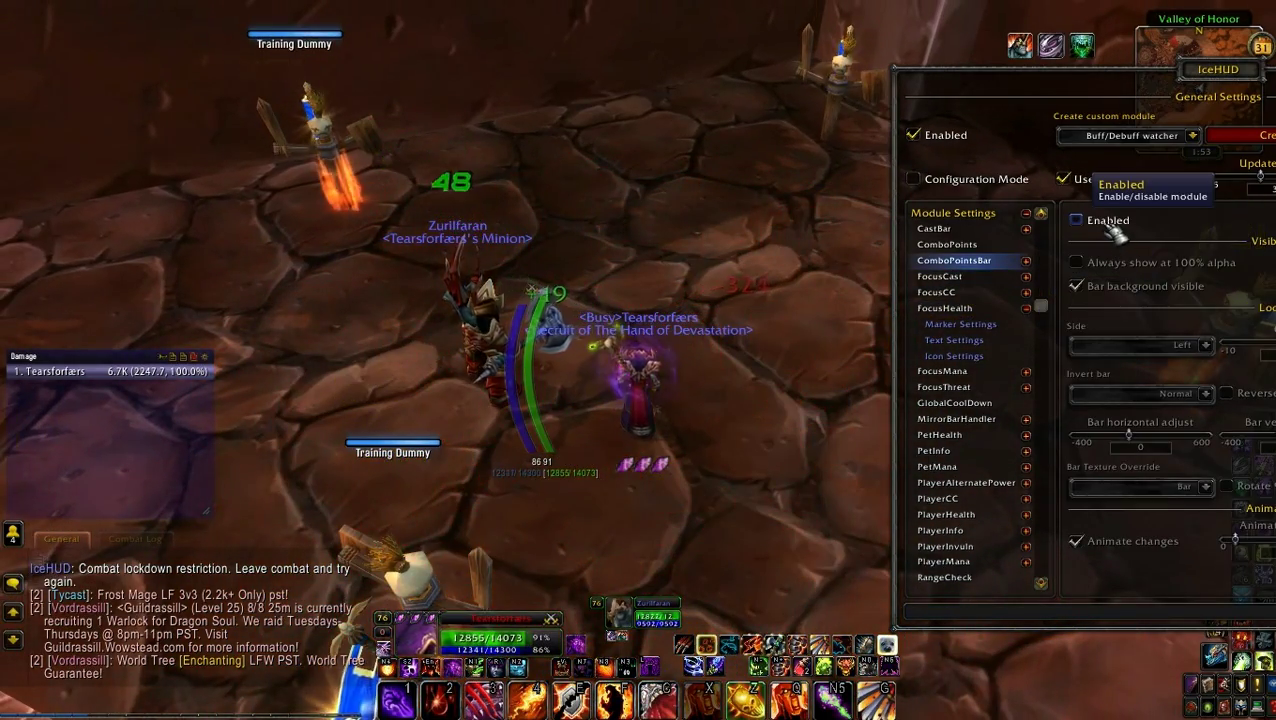
pyautogui.click(1025, 278)
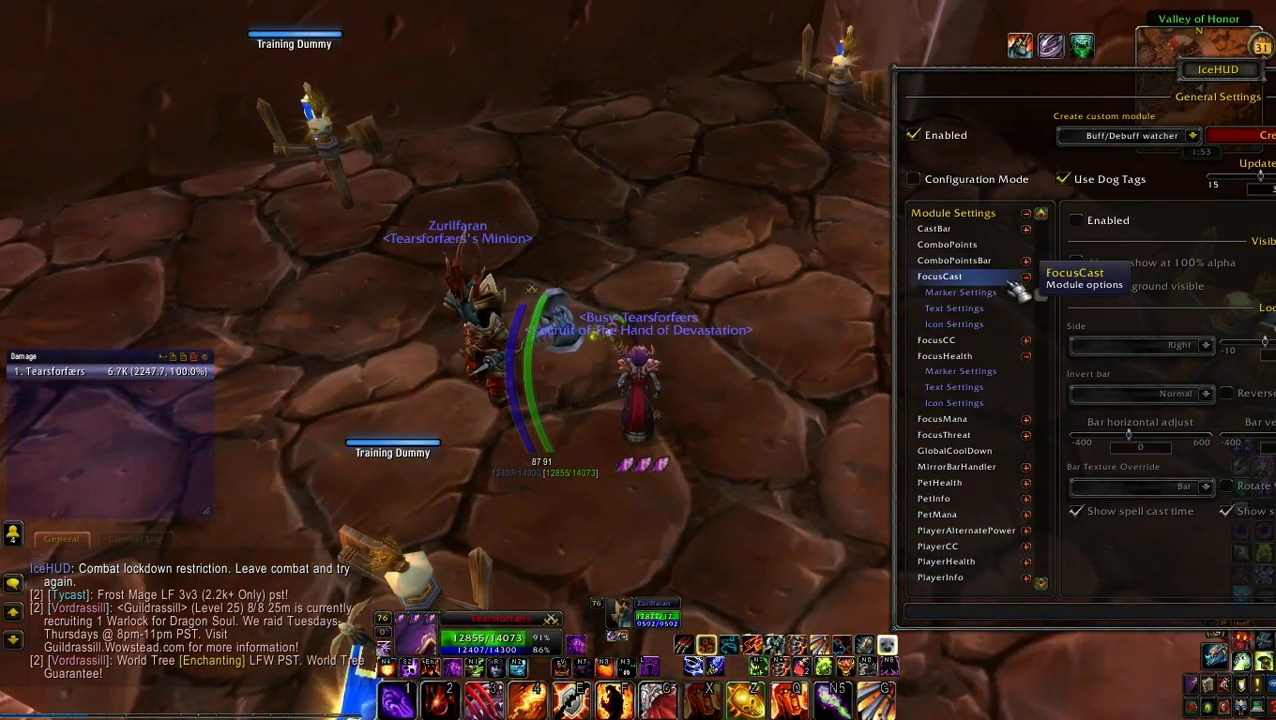
pyautogui.click(497, 638)
pyautogui.press('q')
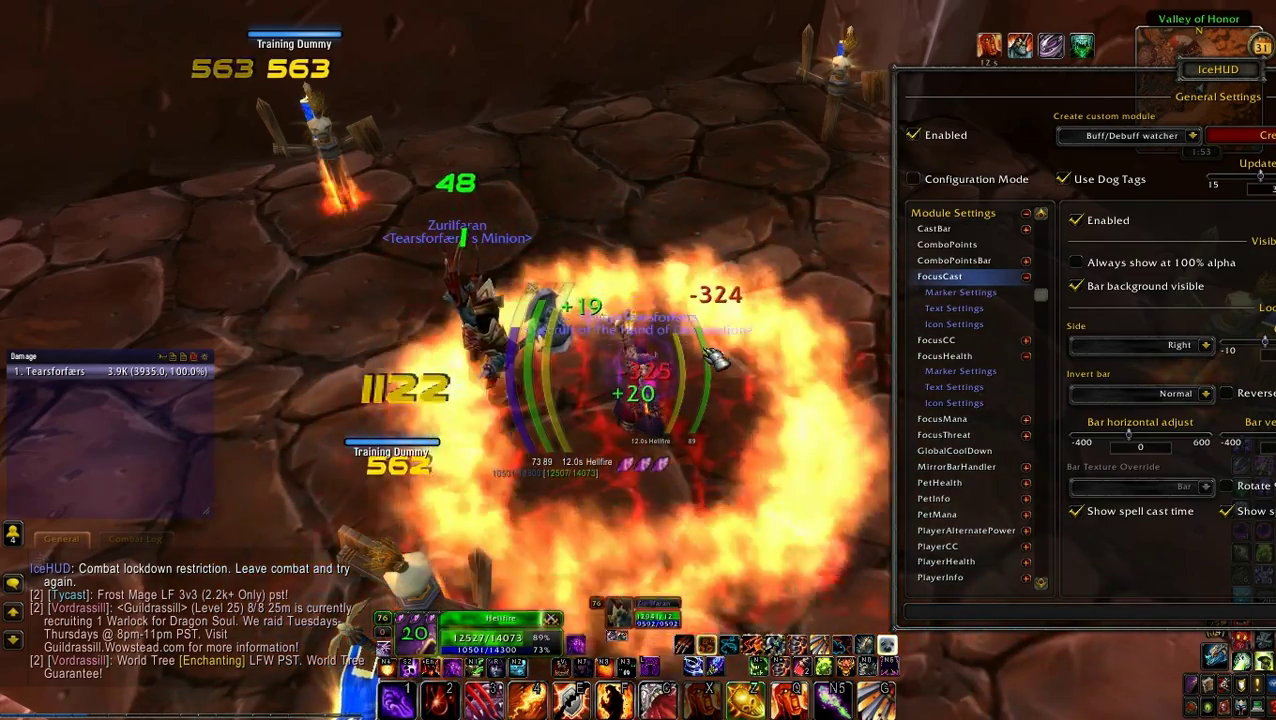
pyautogui.moveTo(722, 360); pyautogui.dragTo(830, 356)
pyautogui.press('Escape')
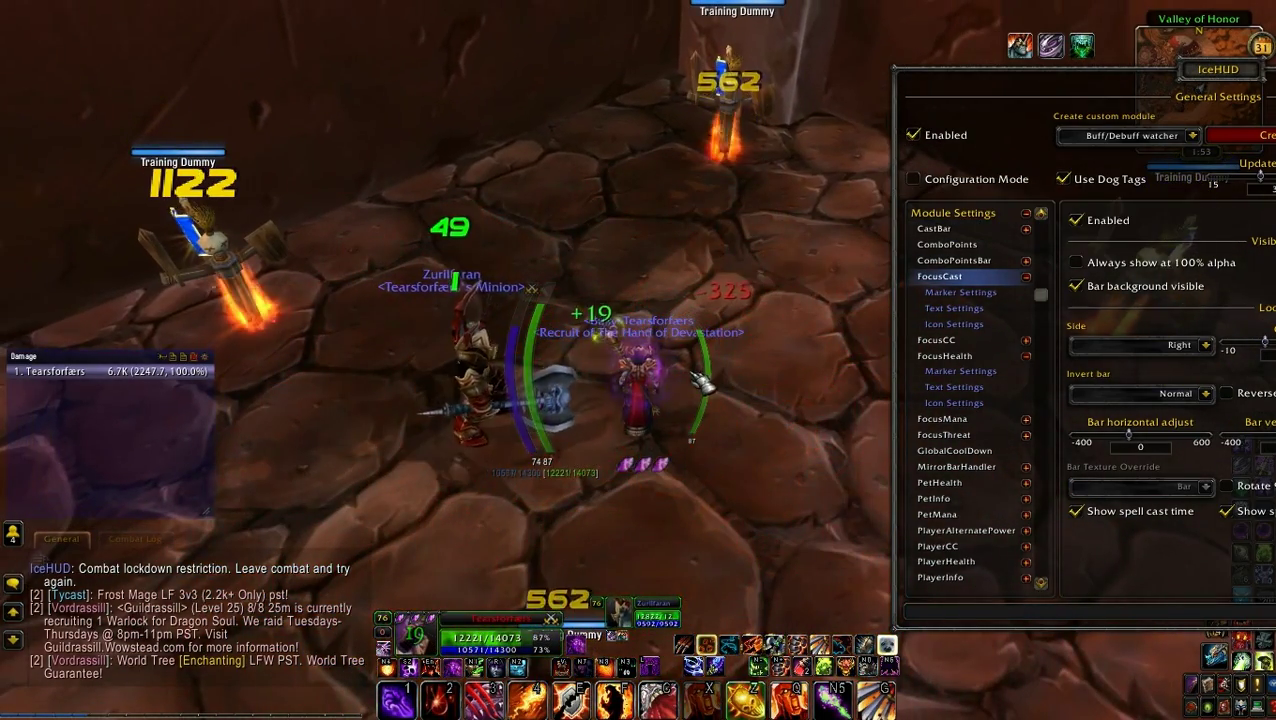
pyautogui.press('4')
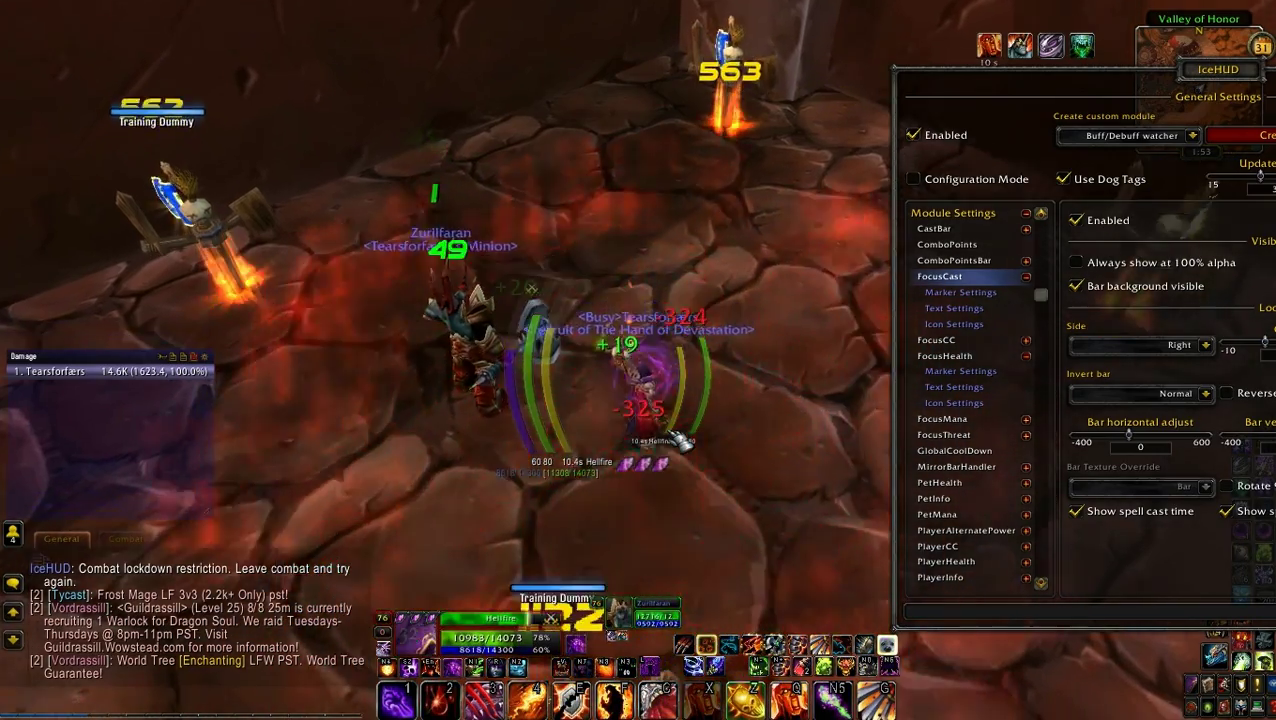
pyautogui.press('Escape')
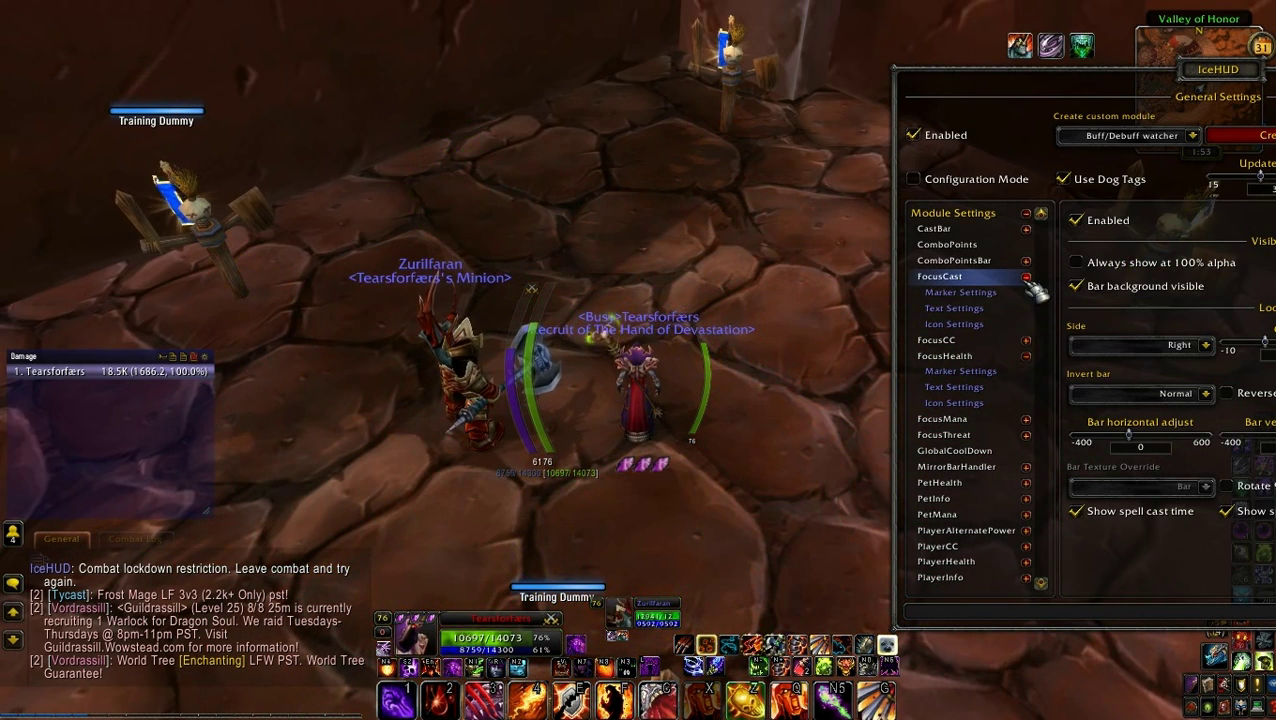
# Step: Collapse the FocusCast and FocusHealth entries and open the FocusMana module's settings
pyautogui.click(1026, 277)
pyautogui.click(1027, 309)
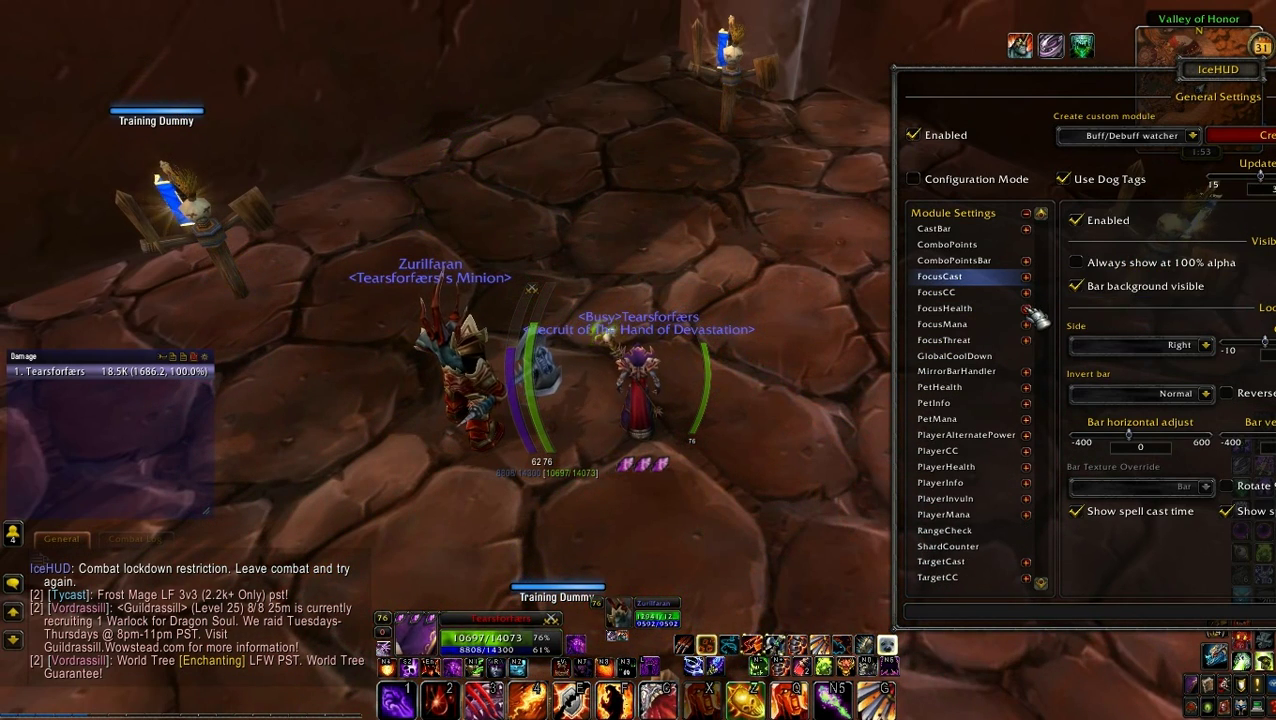
pyautogui.click(970, 277)
pyautogui.click(960, 325)
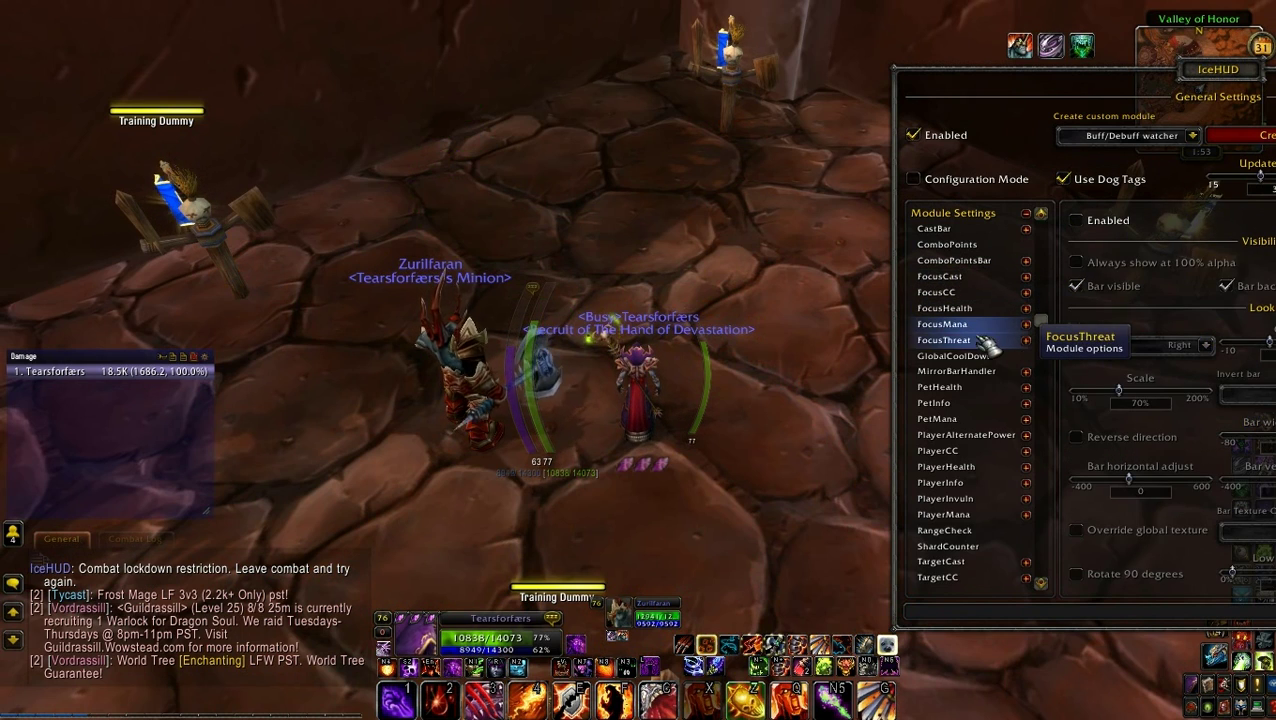
# Step: Set the FocusHealth bar's offset to -2 while channeling Hellfire to check its position
pyautogui.click(995, 312)
pyautogui.moveTo(1210, 80); pyautogui.dragTo(1021, 104)
pyautogui.scroll(3, 1220, 358)
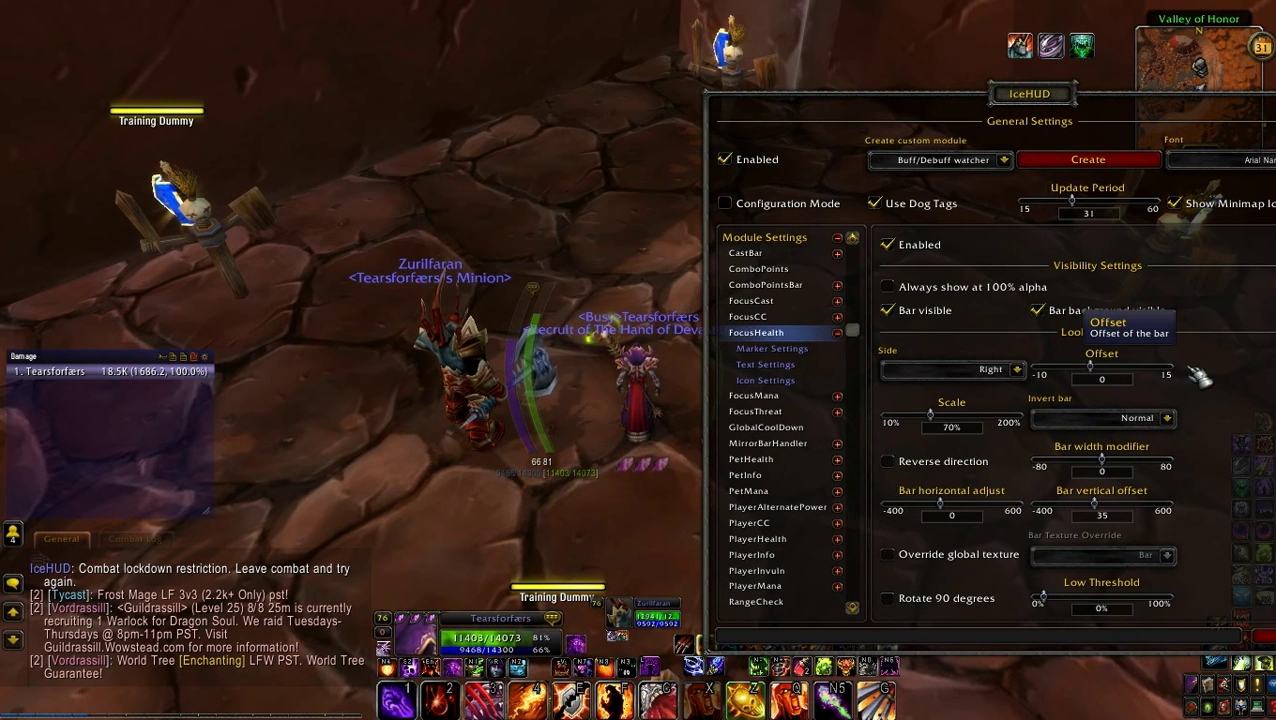
pyautogui.press('q')
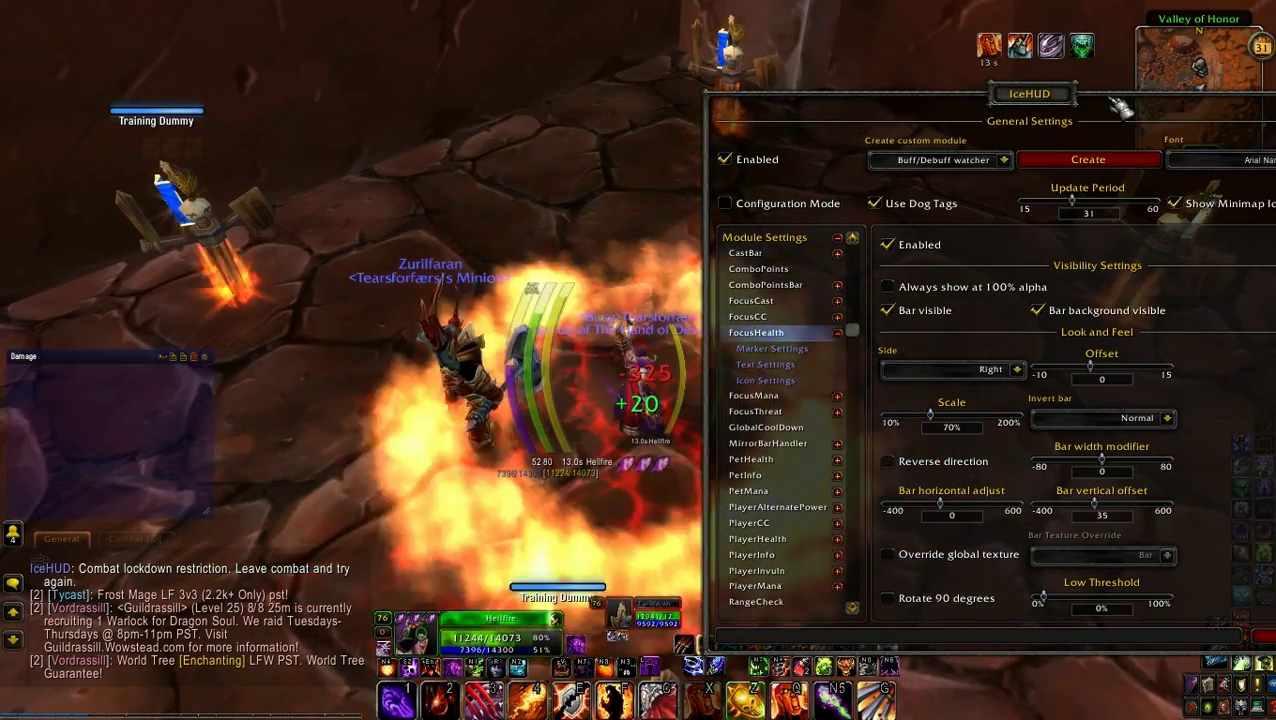
pyautogui.moveTo(1090, 367); pyautogui.dragTo(1081, 367)
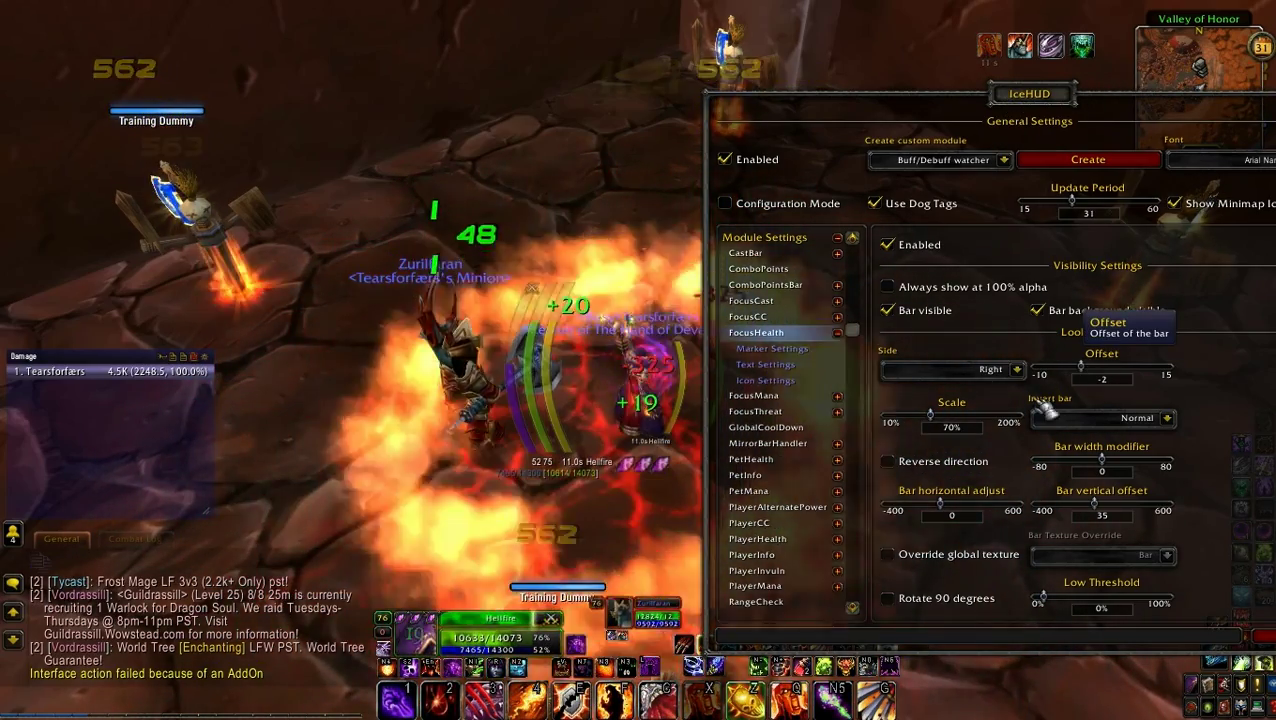
# Step: Try a FocusHealth offset of -1, return it to -2, and compare the bar with that of a targeted training dummy
pyautogui.moveTo(1030, 93); pyautogui.dragTo(1124, 80)
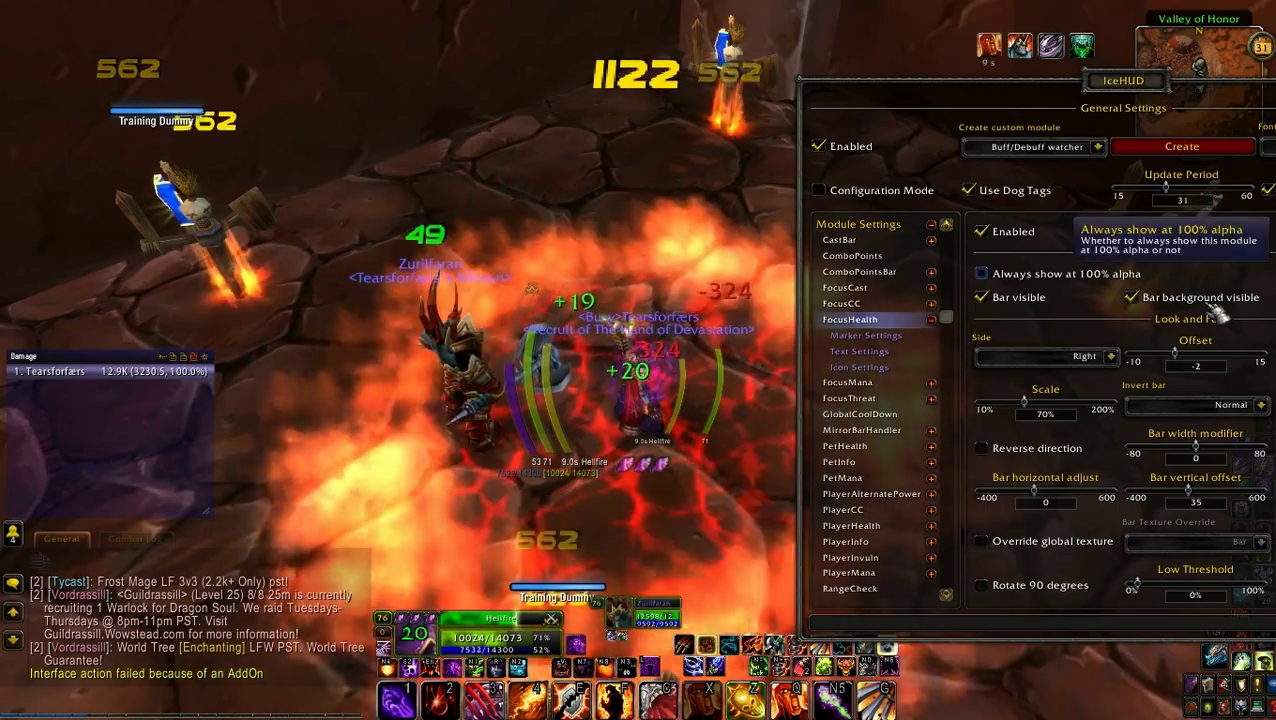
pyautogui.moveTo(1175, 358); pyautogui.dragTo(1185, 365)
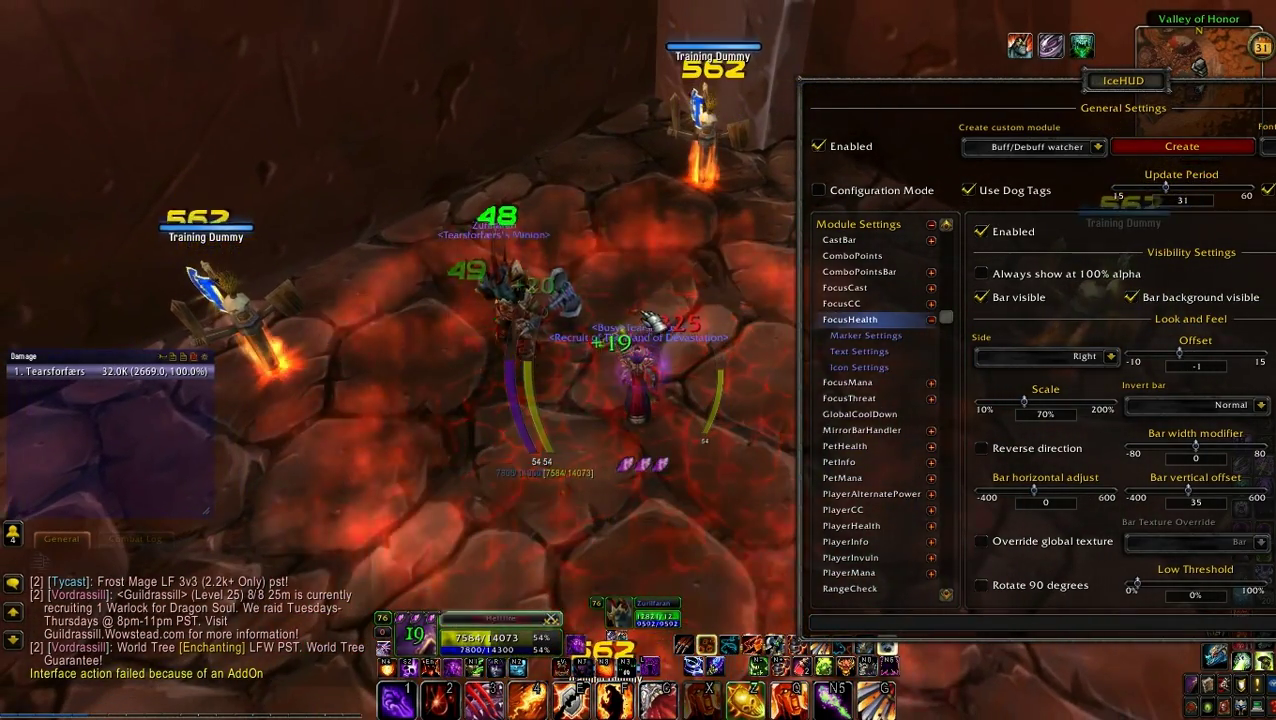
pyautogui.press('1')
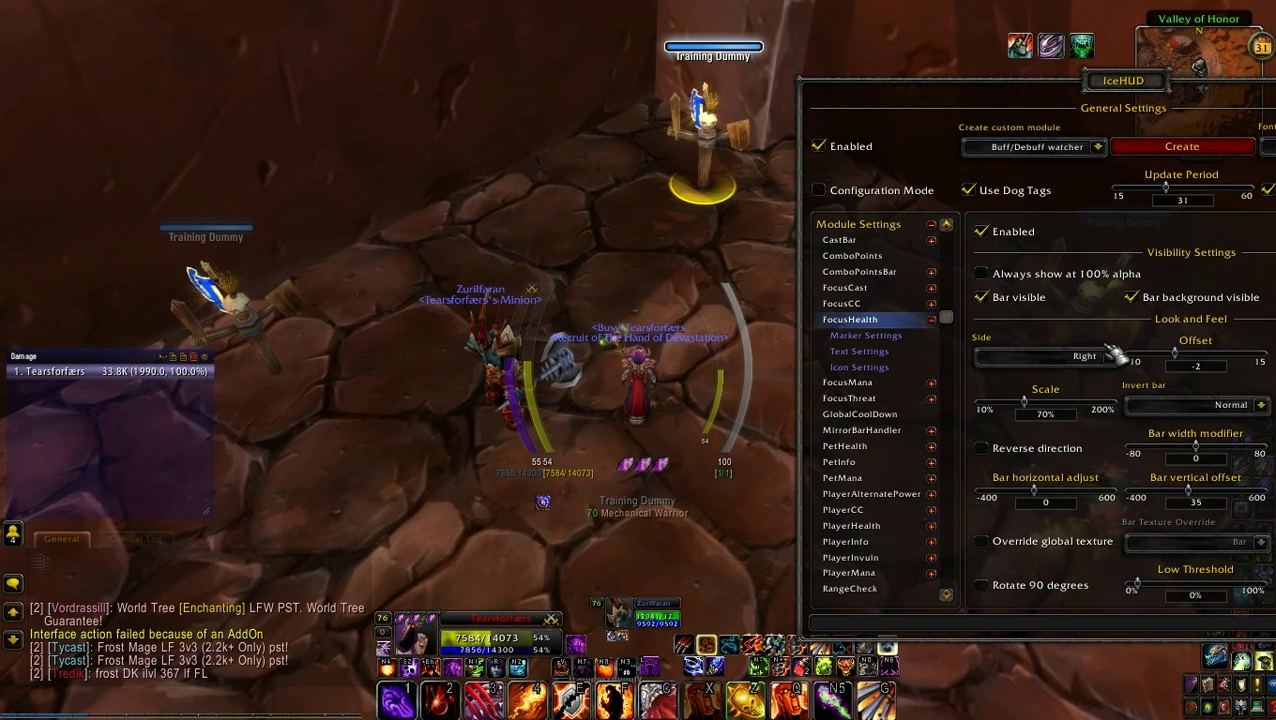
pyautogui.press('1')
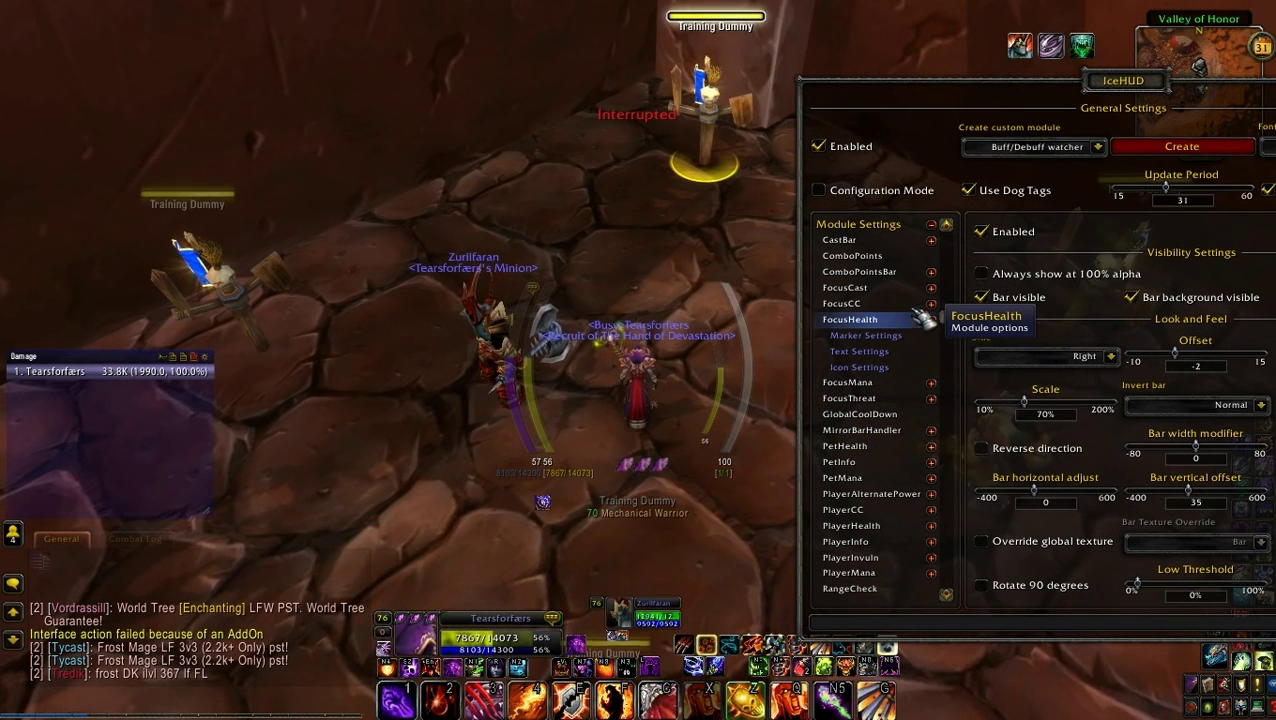
# Step: Set the FocusCast bar's offset to -1 and test it by casting Shadow Bolt and channeling Hellfire
pyautogui.click(866, 292)
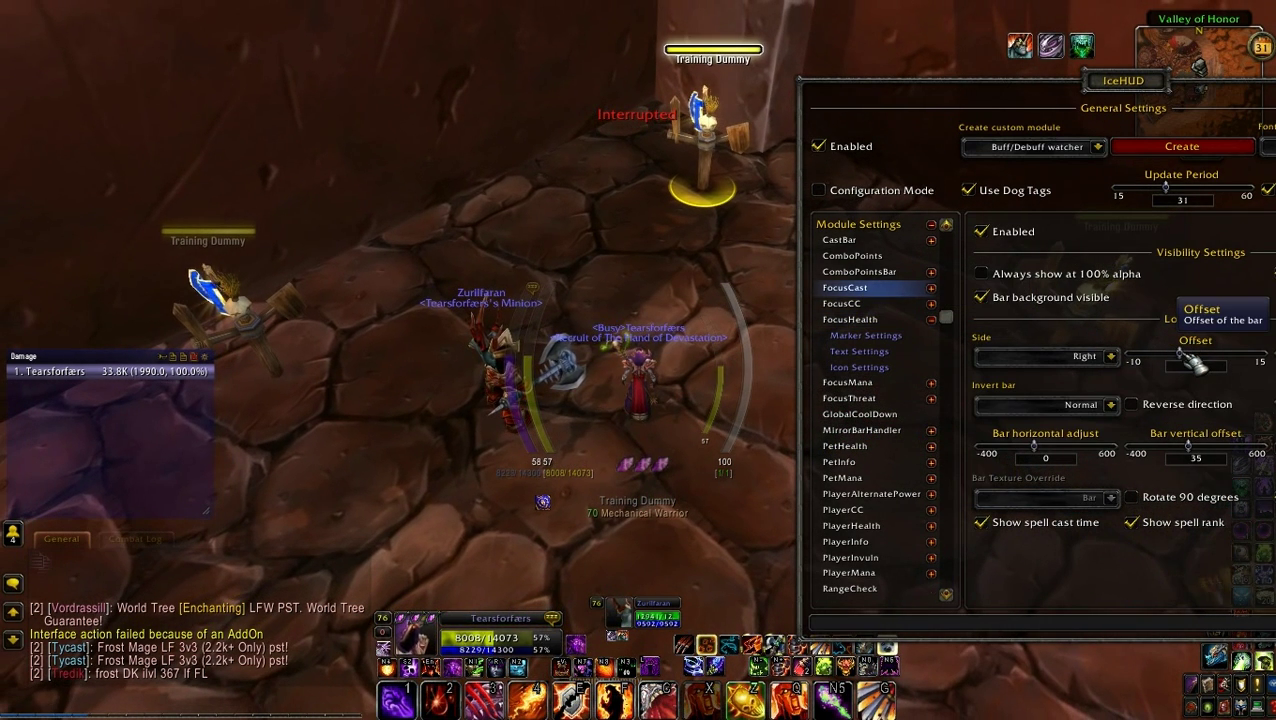
pyautogui.press('1')
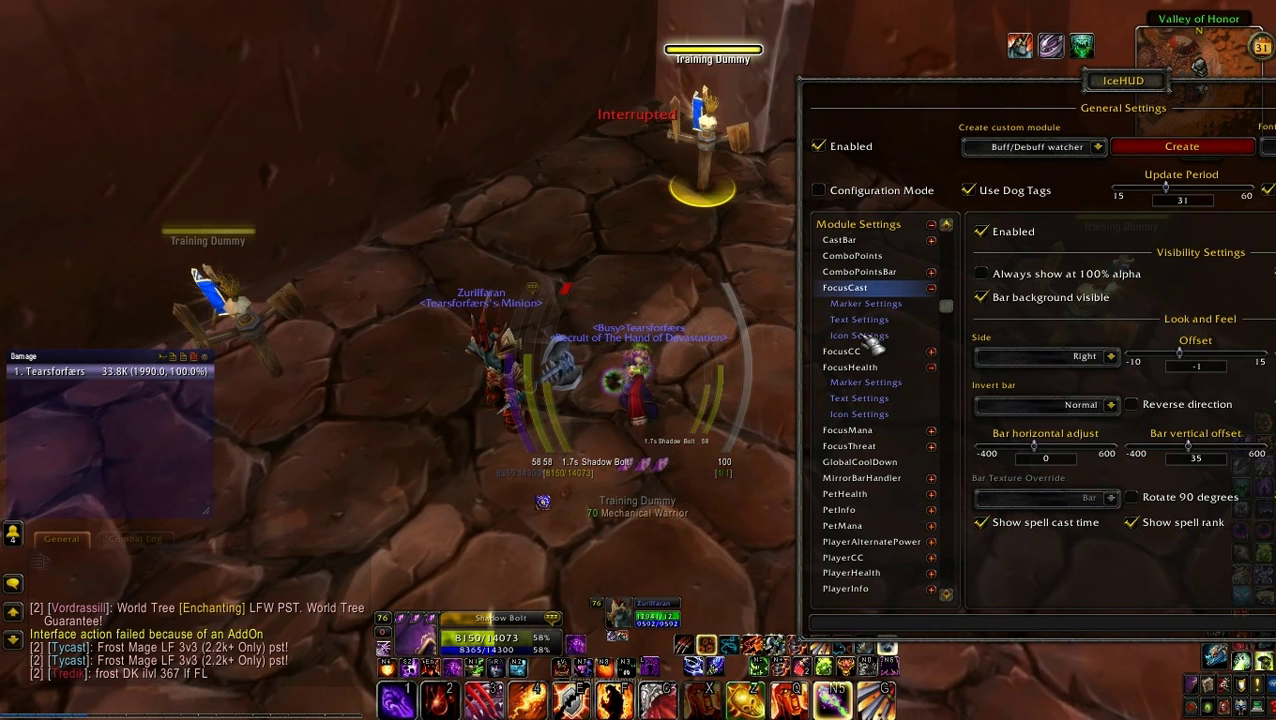
pyautogui.click(933, 289)
pyautogui.press('q')
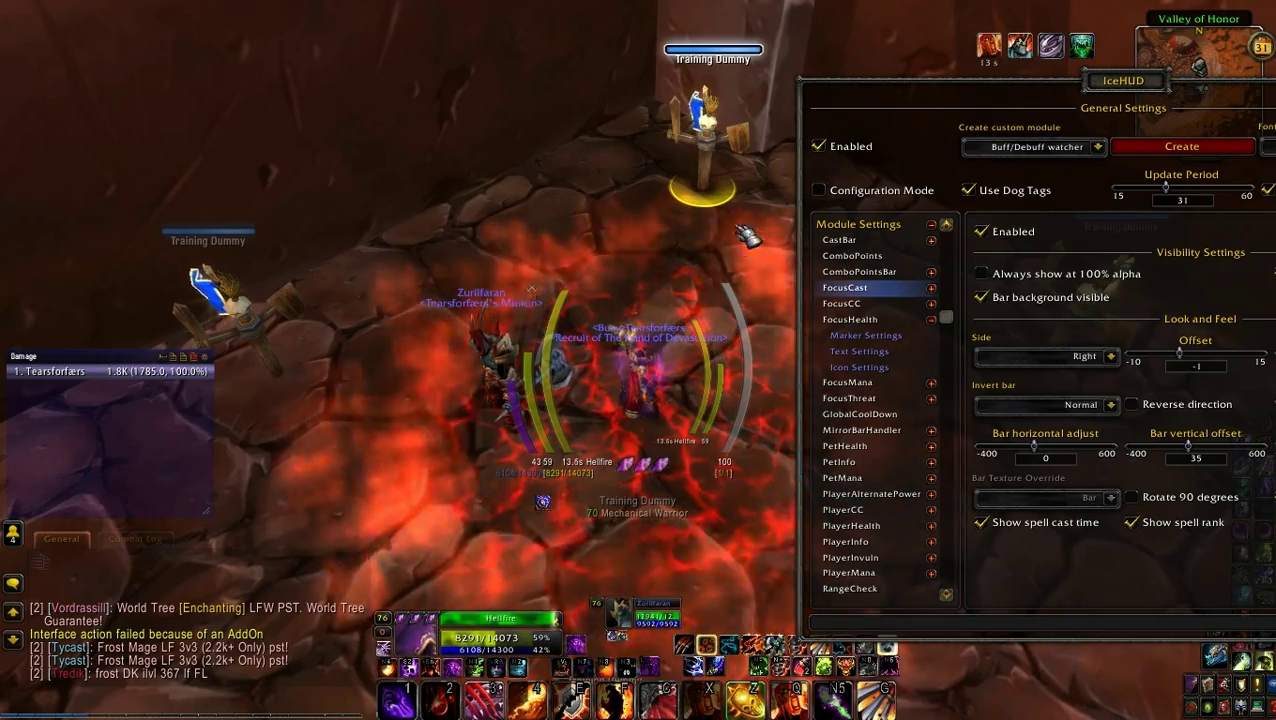
pyautogui.moveTo(748, 237); pyautogui.dragTo(760, 400)
pyautogui.press('w')
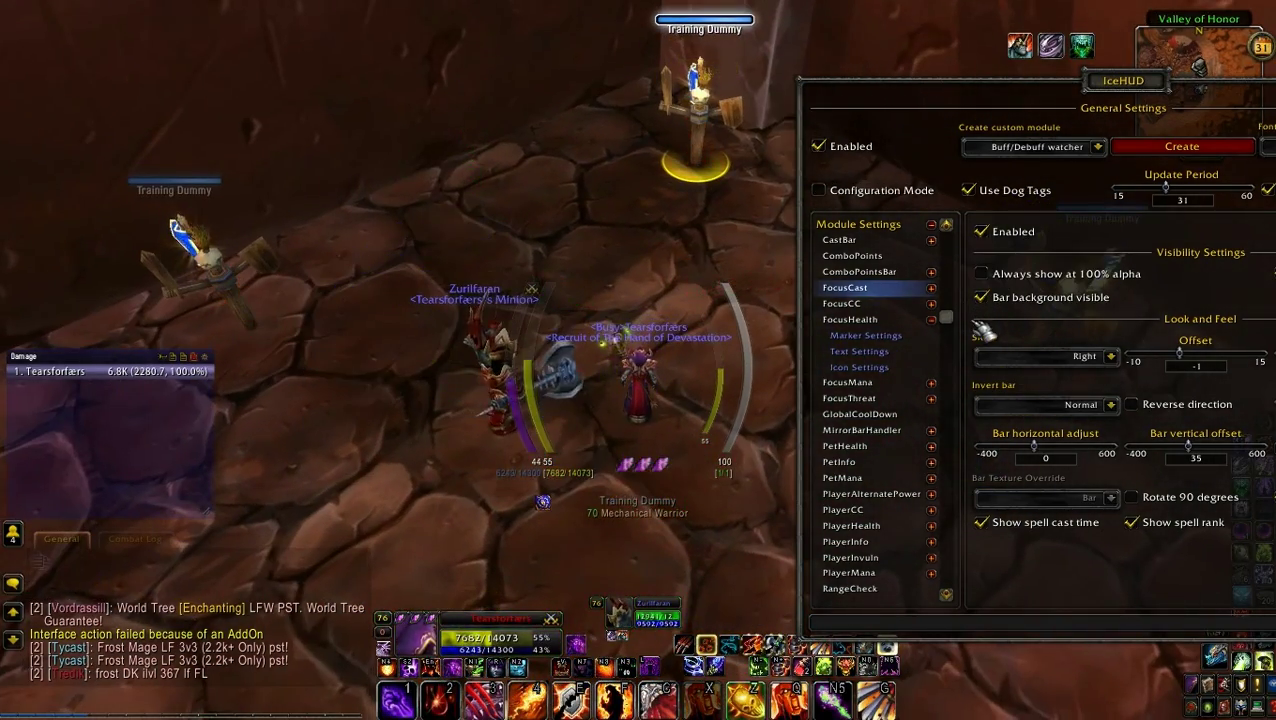
pyautogui.click(932, 320)
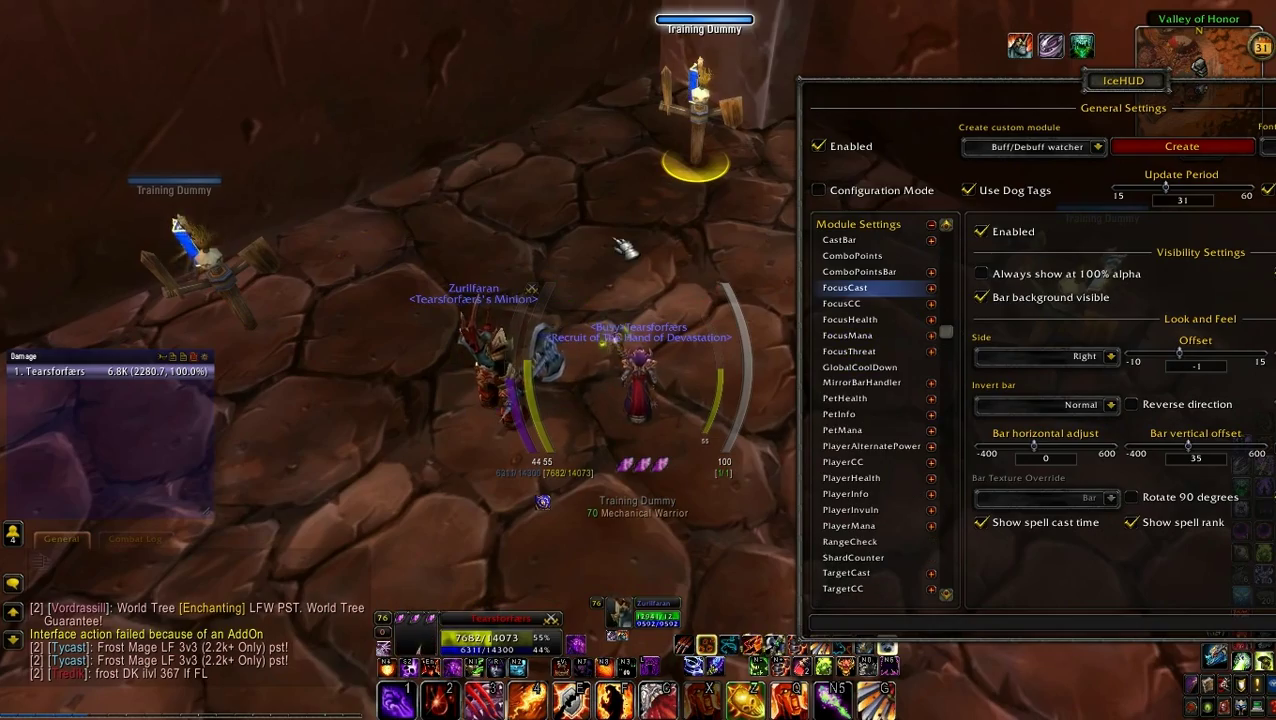
# Step: Channel Soul Harvest and clear the target to examine the player and focus bars, moving the configuration window aside
pyautogui.moveTo(626, 248); pyautogui.dragTo(700, 205)
pyautogui.press('KP_7')
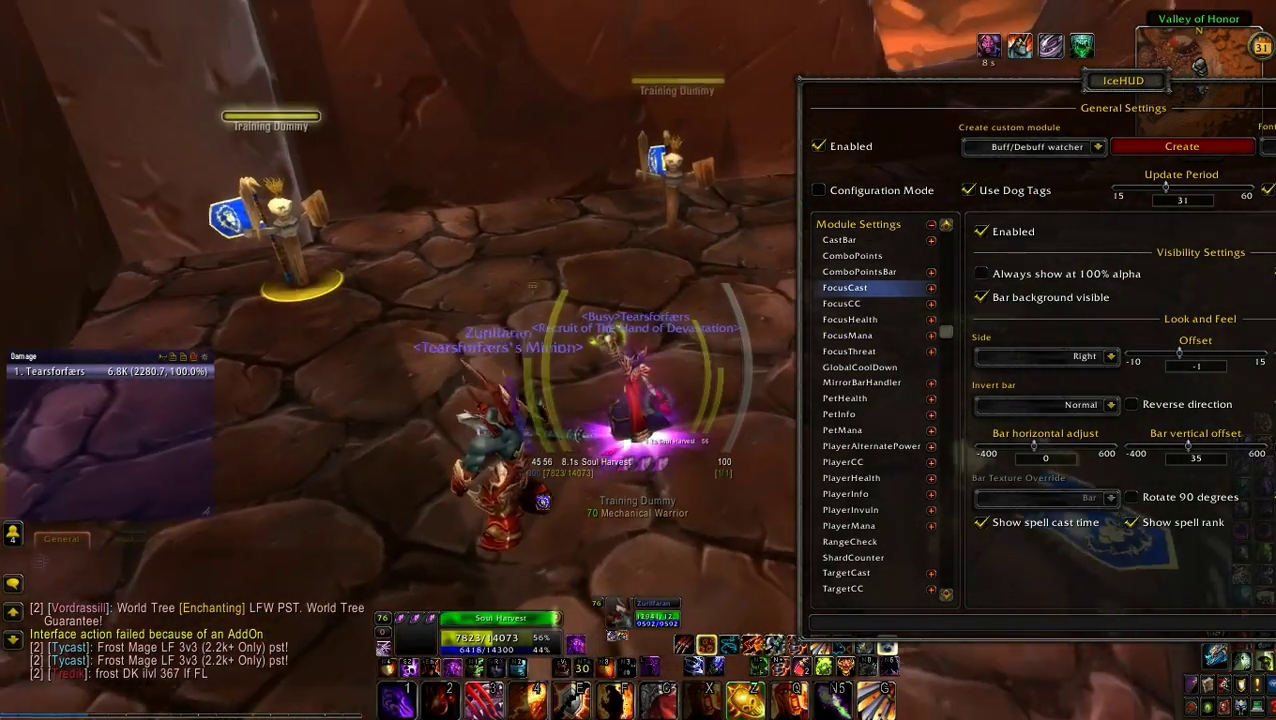
pyautogui.moveTo(497, 316); pyautogui.dragTo(425, 340)
pyautogui.click(497, 316)
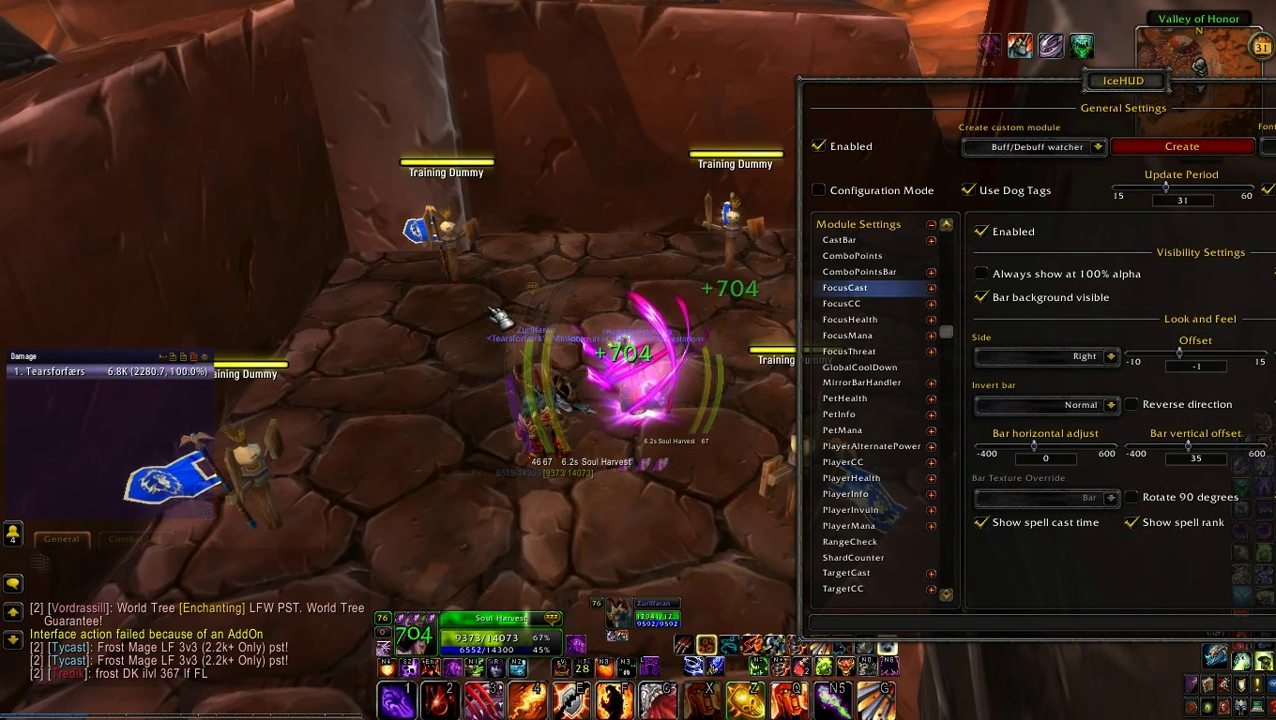
pyautogui.moveTo(1160, 85); pyautogui.dragTo(978, 111)
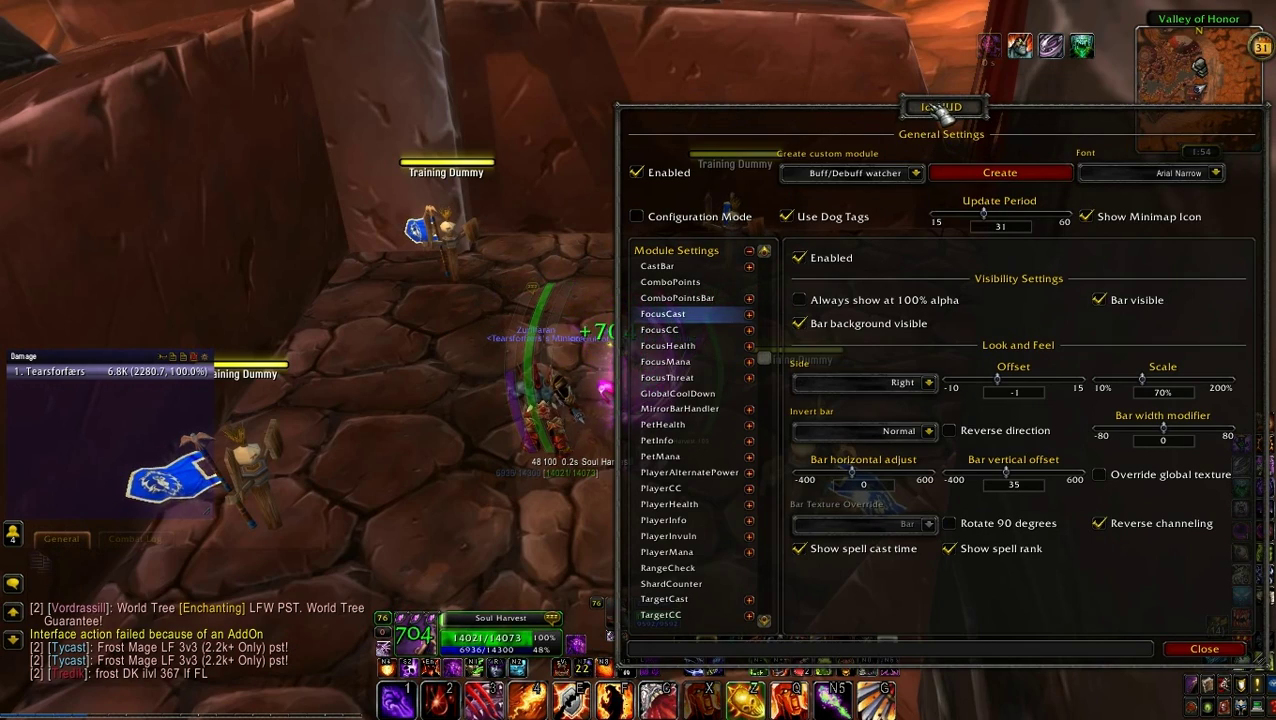
pyautogui.moveTo(937, 110); pyautogui.dragTo(1132, 112)
# Step: Target a training dummy and channel Hellfire to examine the target, focus and cast bars, clearing target and focus at the end
pyautogui.press('Tab')
pyautogui.moveTo(665, 310); pyautogui.dragTo(490, 335)
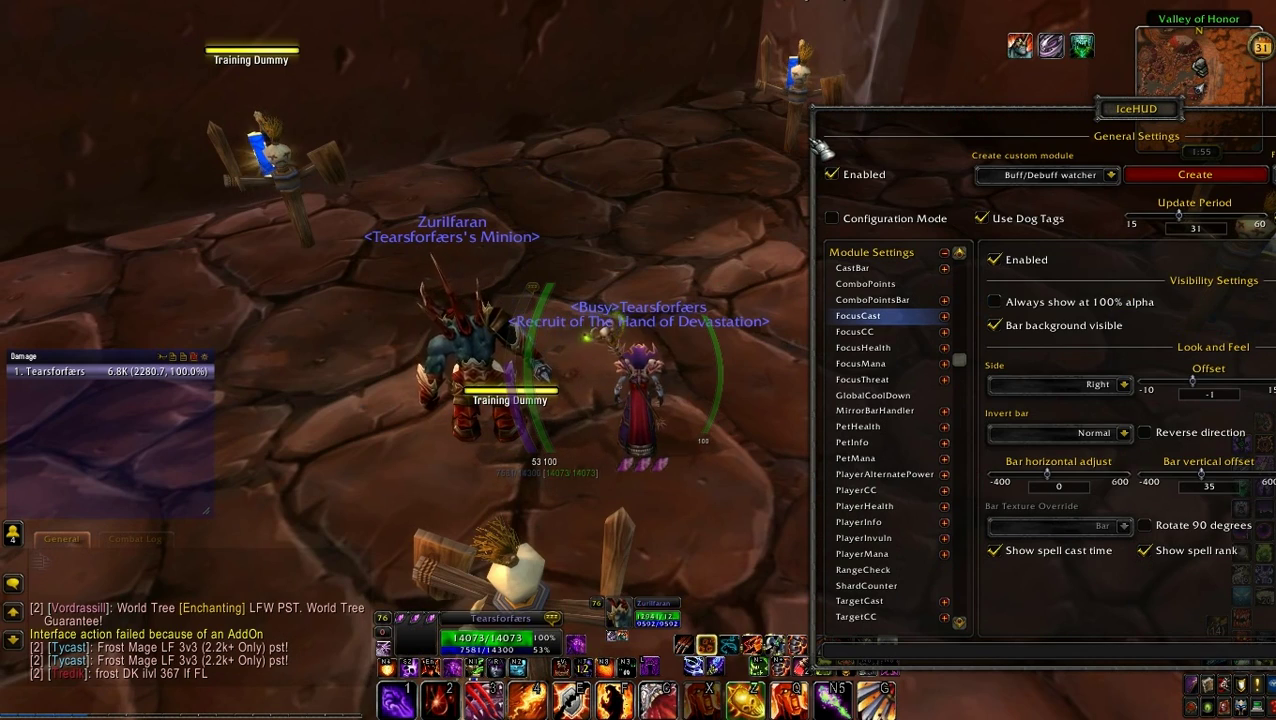
pyautogui.moveTo(552, 357); pyautogui.dragTo(690, 357)
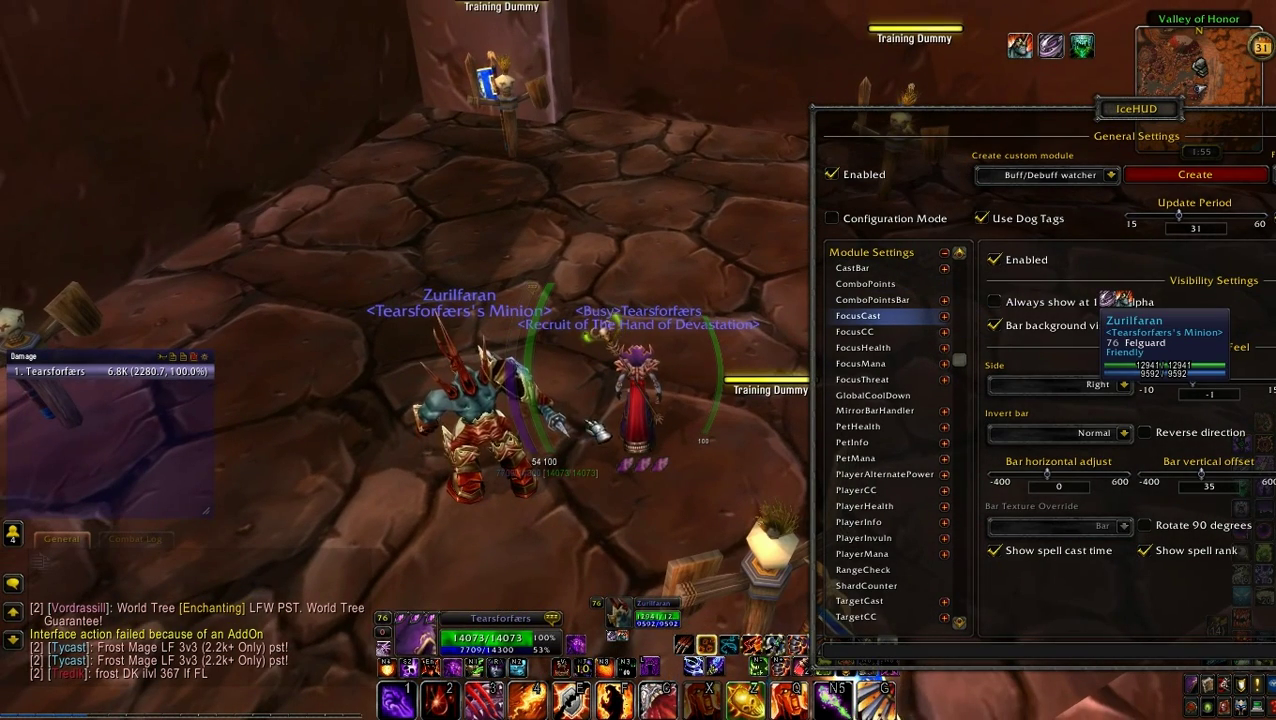
pyautogui.press('w')
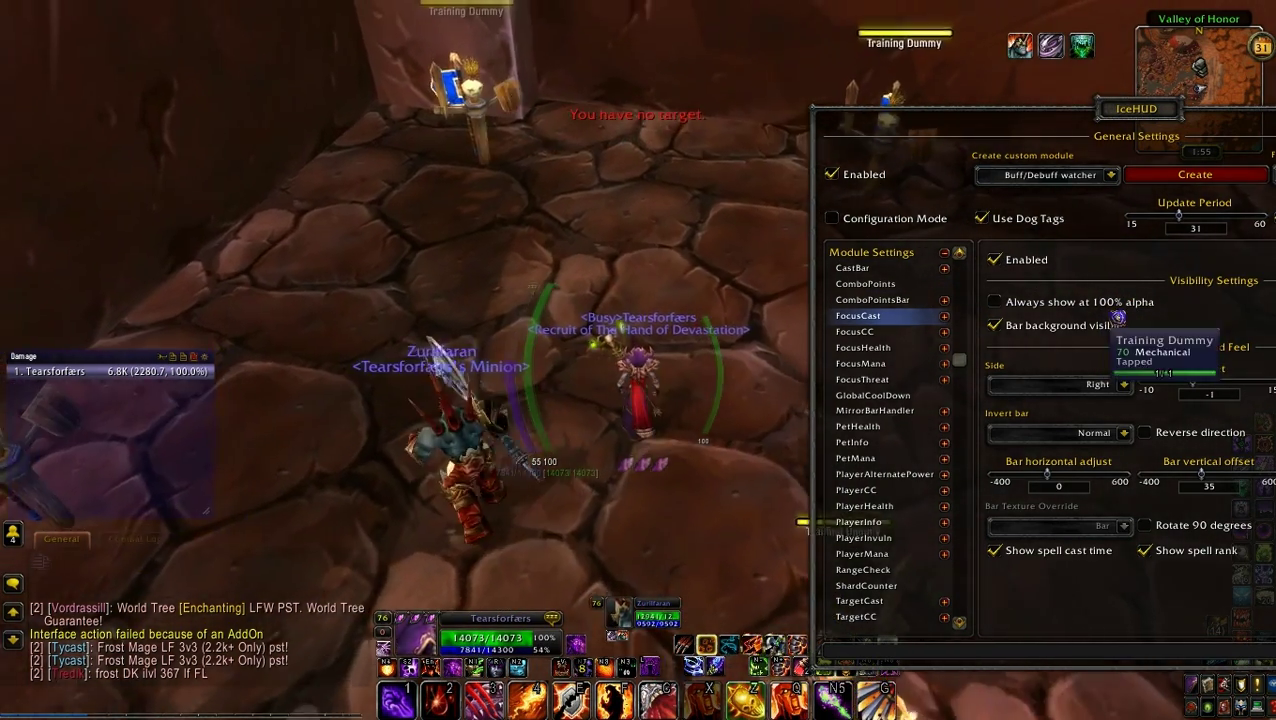
pyautogui.click(488, 118)
pyautogui.press('q')
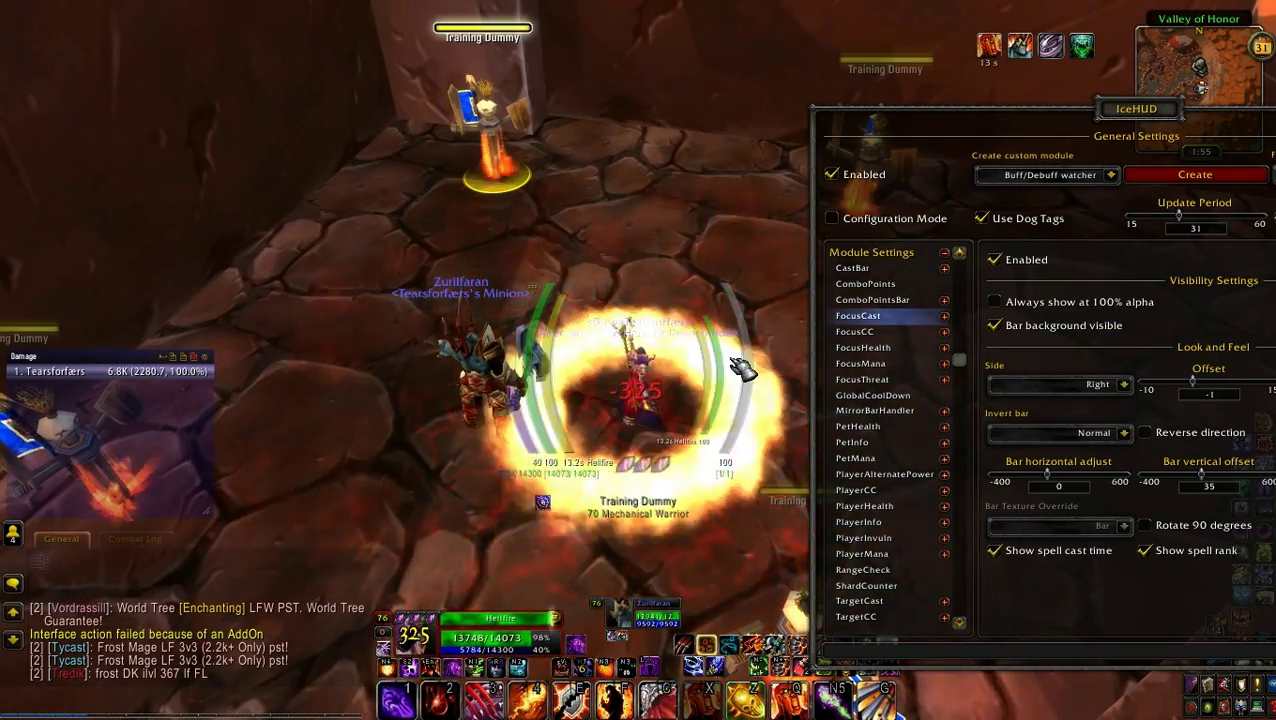
pyautogui.click(655, 279)
pyautogui.moveTo(655, 279)
pyautogui.mouseDown()
pyautogui.moveTo(590, 310)
pyautogui.moveTo(650, 286)
pyautogui.mouseUp()
pyautogui.press('Escape')
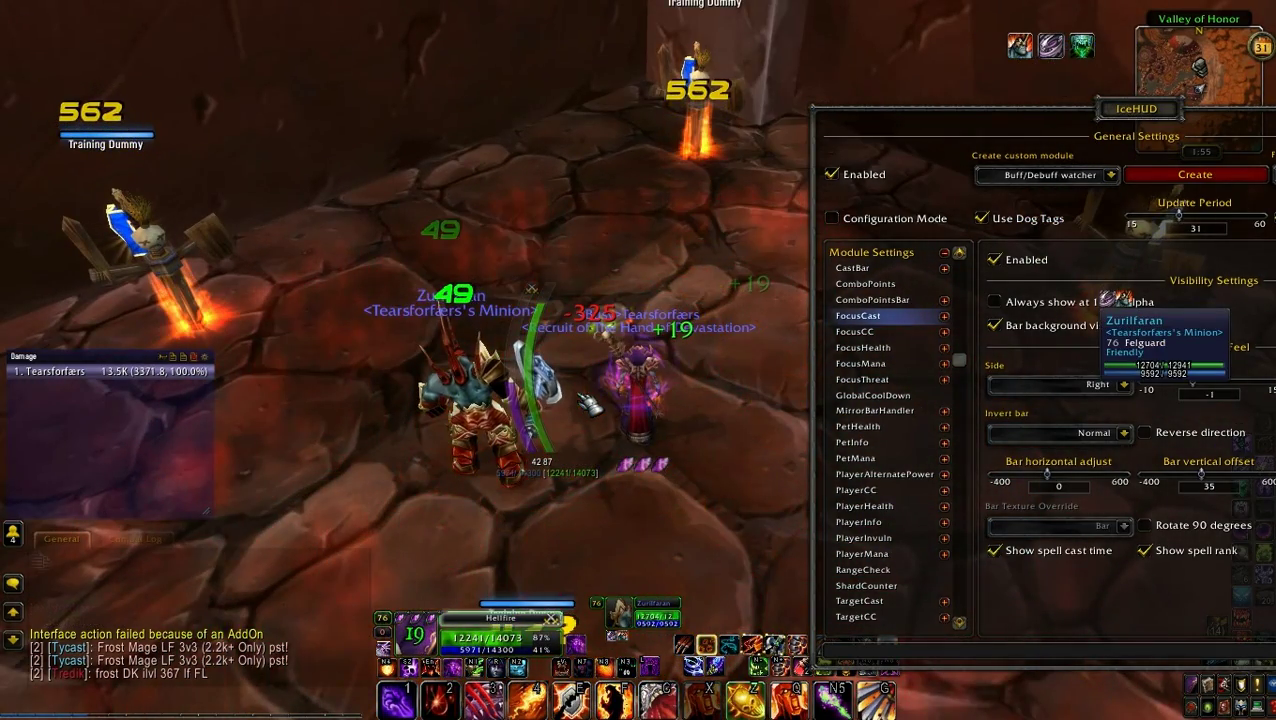